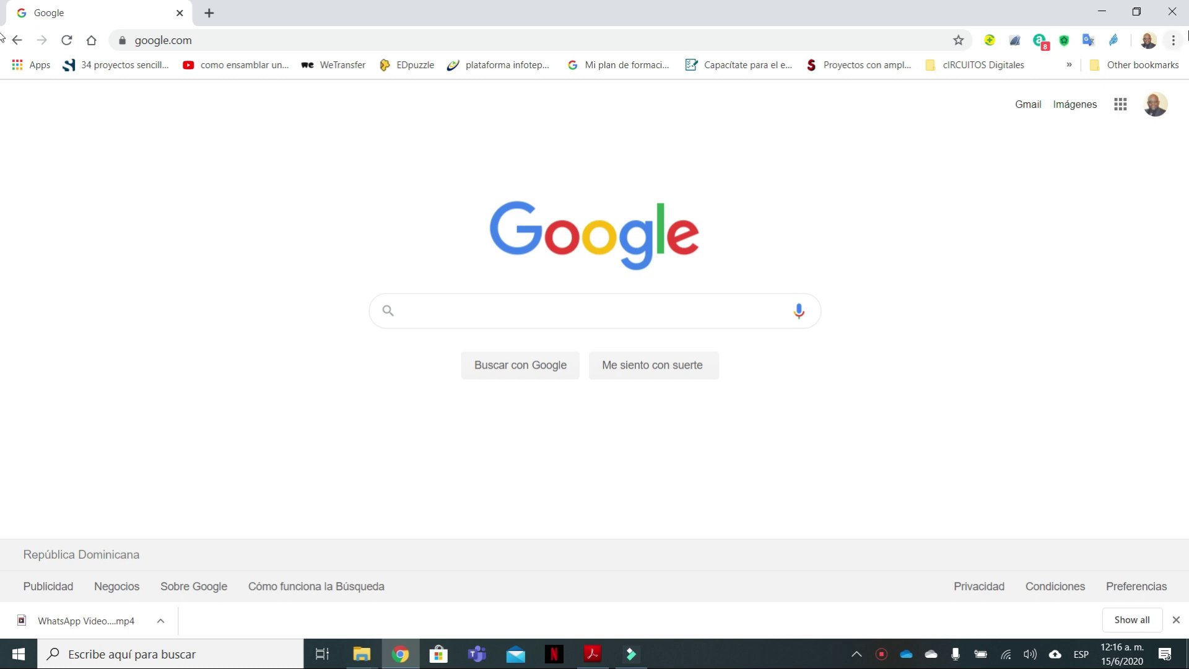
Open the Google Docs home page from the list of Google apps.
click(1124, 108)
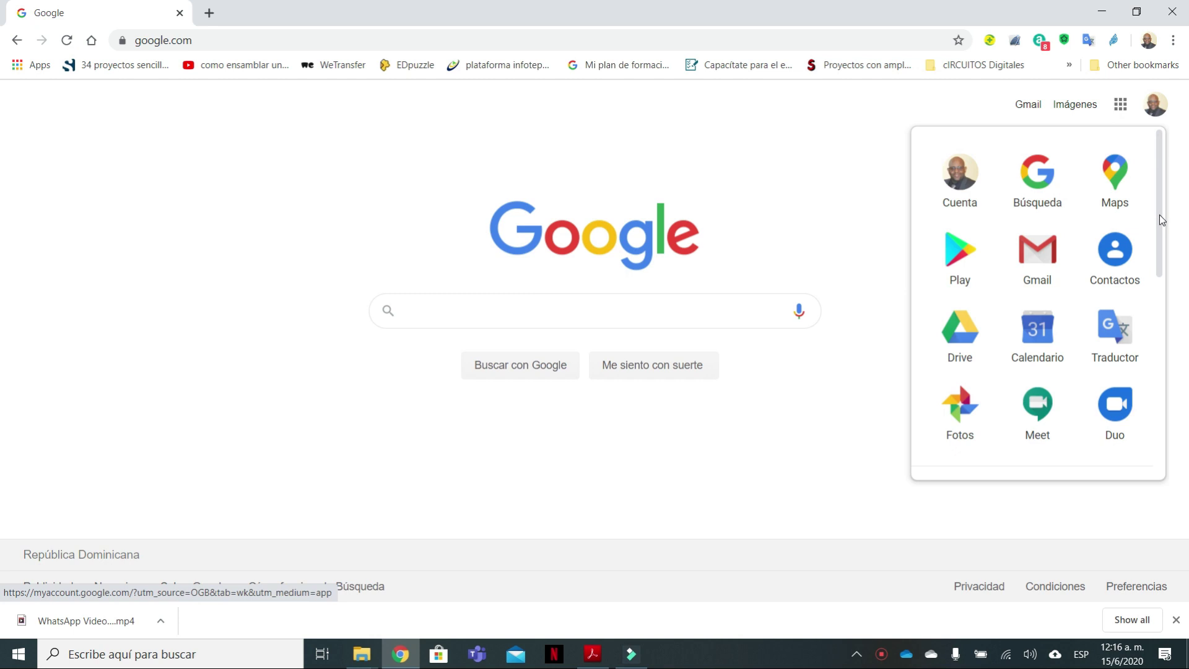
drag(1160, 215, 1159, 326)
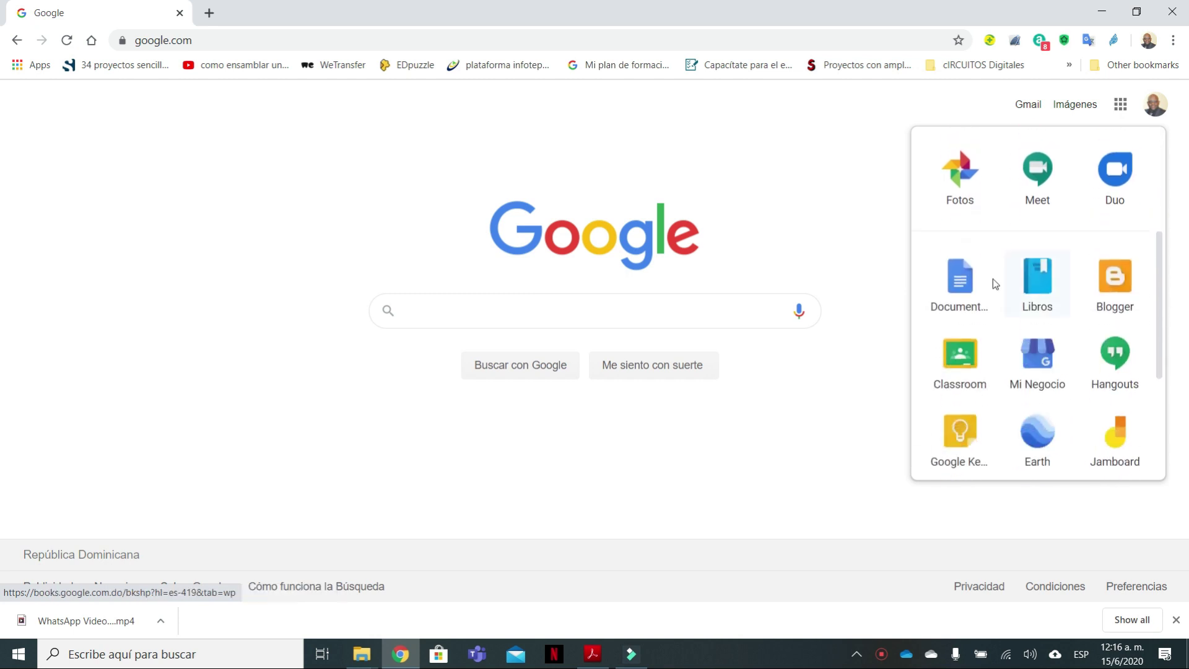
click(956, 280)
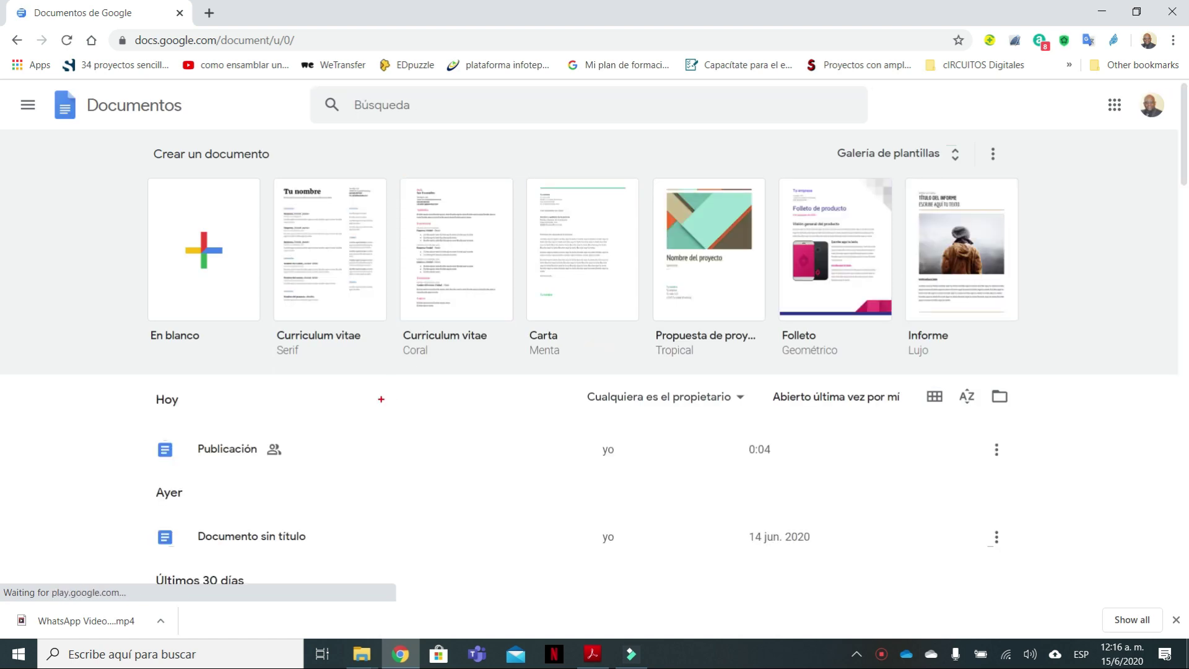
drag(25, 60, 28, 137)
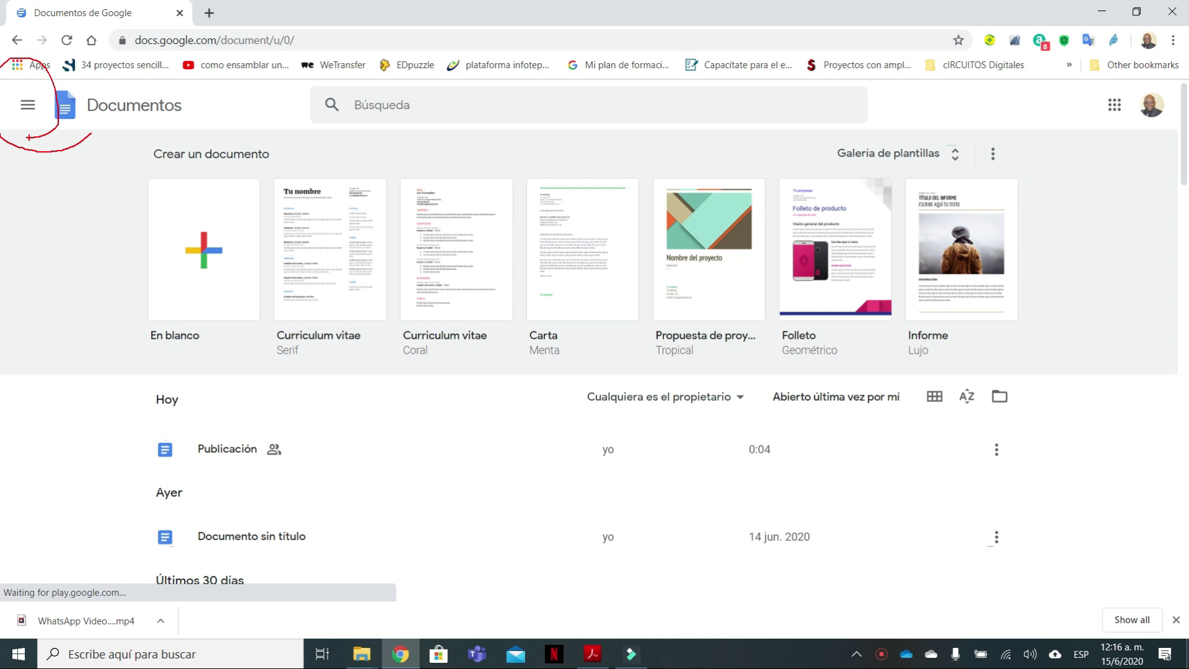
key(Escape)
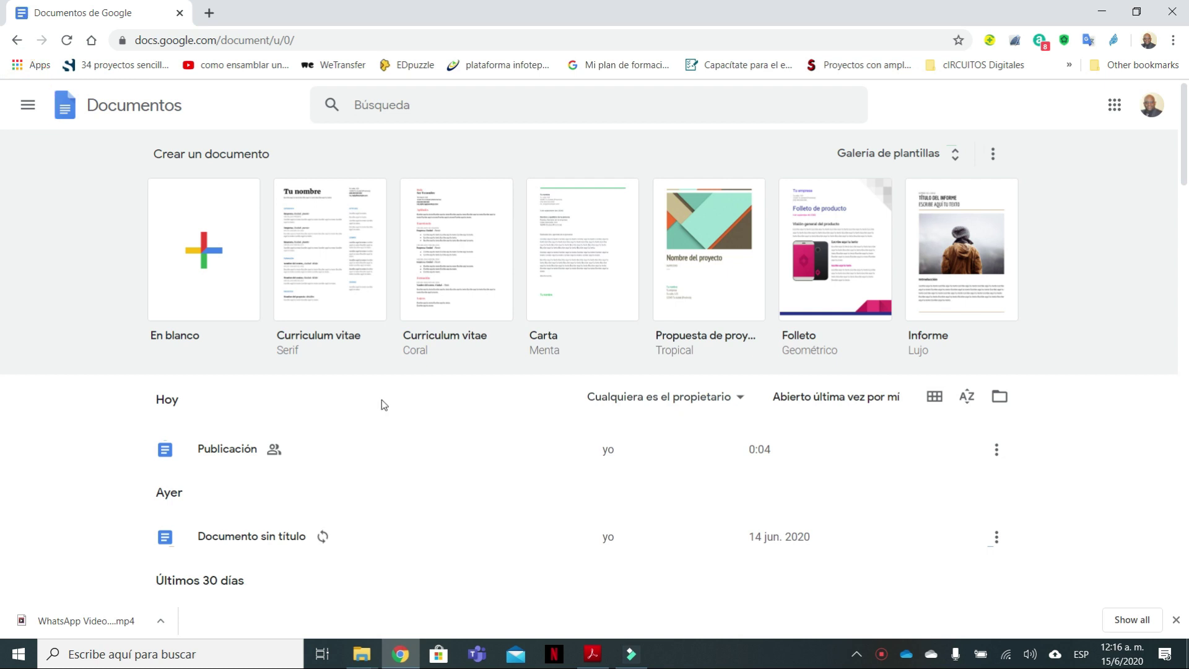
Switch from Google Docs to Google Forms and create a new blank form.
click(27, 106)
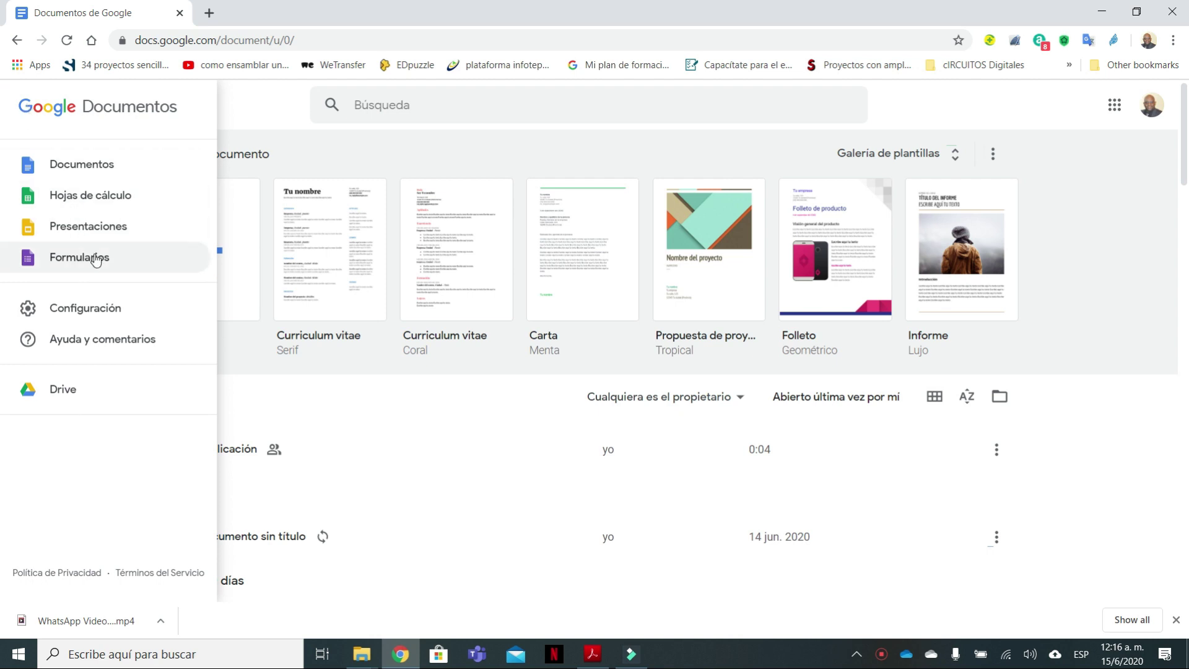
click(118, 264)
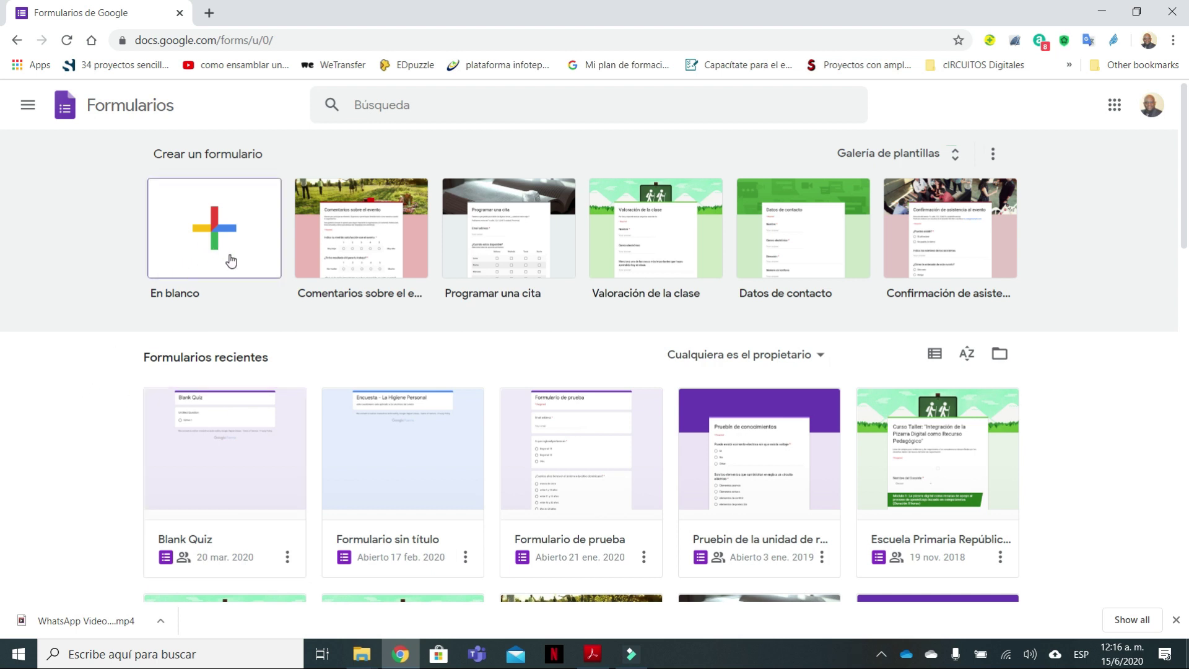
mouse_move(263, 181)
mouse_down()
mouse_move(158, 169)
mouse_move(271, 256)
mouse_move(262, 179)
mouse_up()
key(Escape)
click(214, 238)
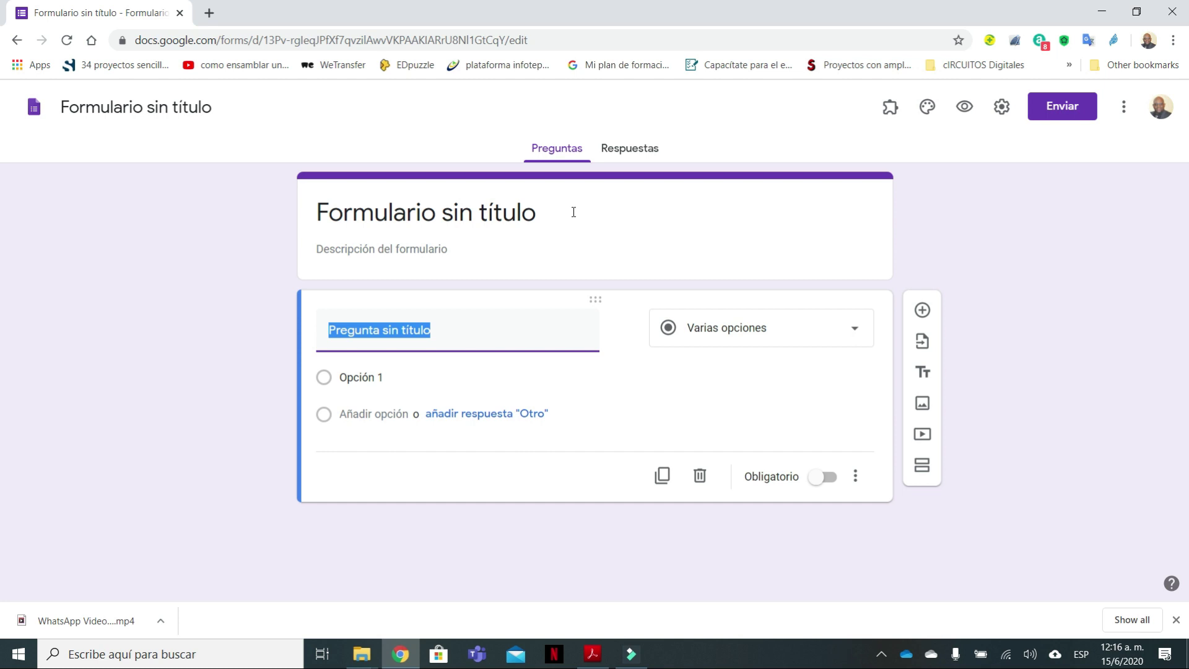
Replace the form's placeholder title with "Datos personales".
click(552, 215)
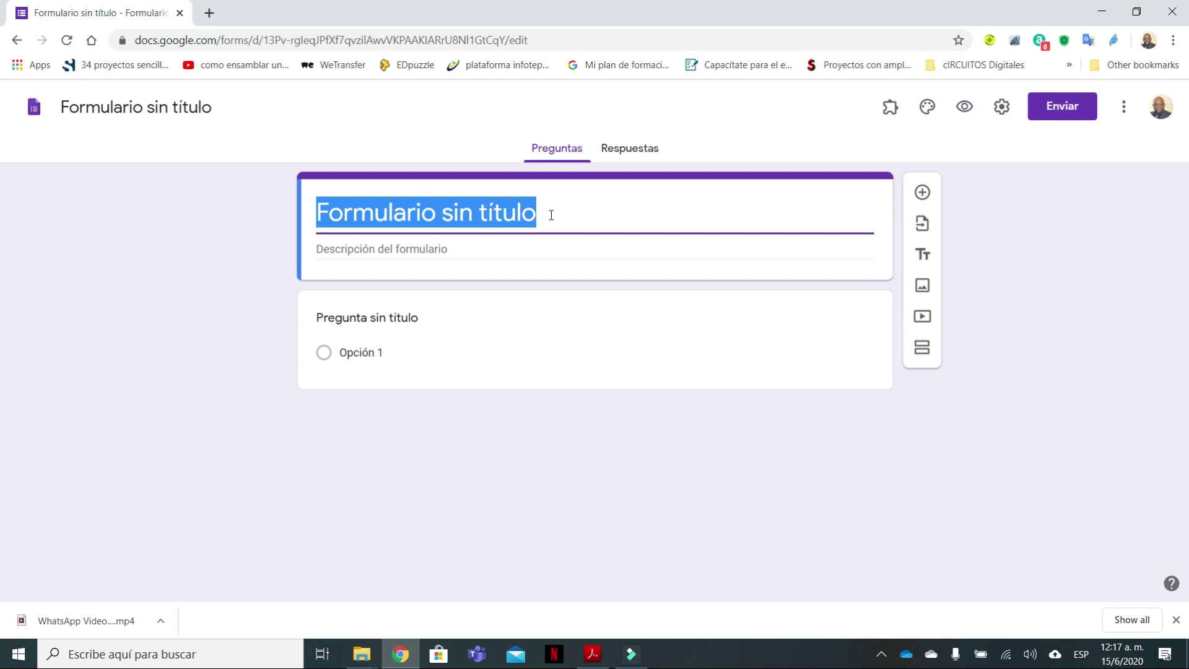
text(Recogi)
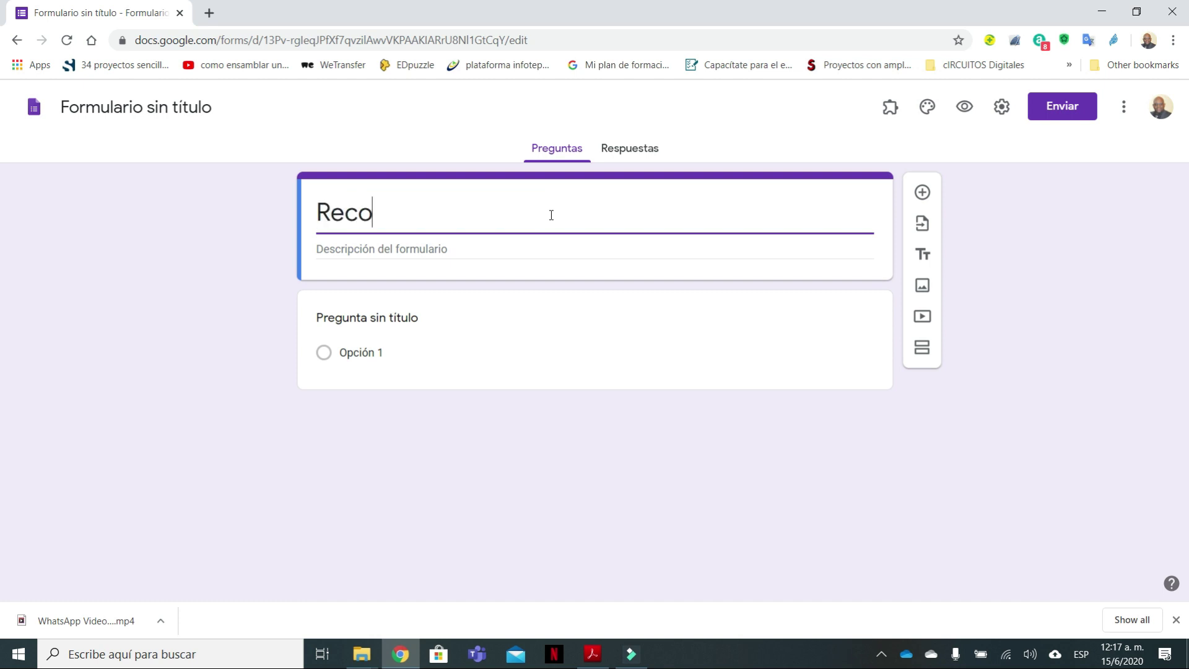
key(BackSpace)
key(BackSpace)
key(BackSpace)
key(BackSpace)
key(BackSpace)
key(BackSpace)
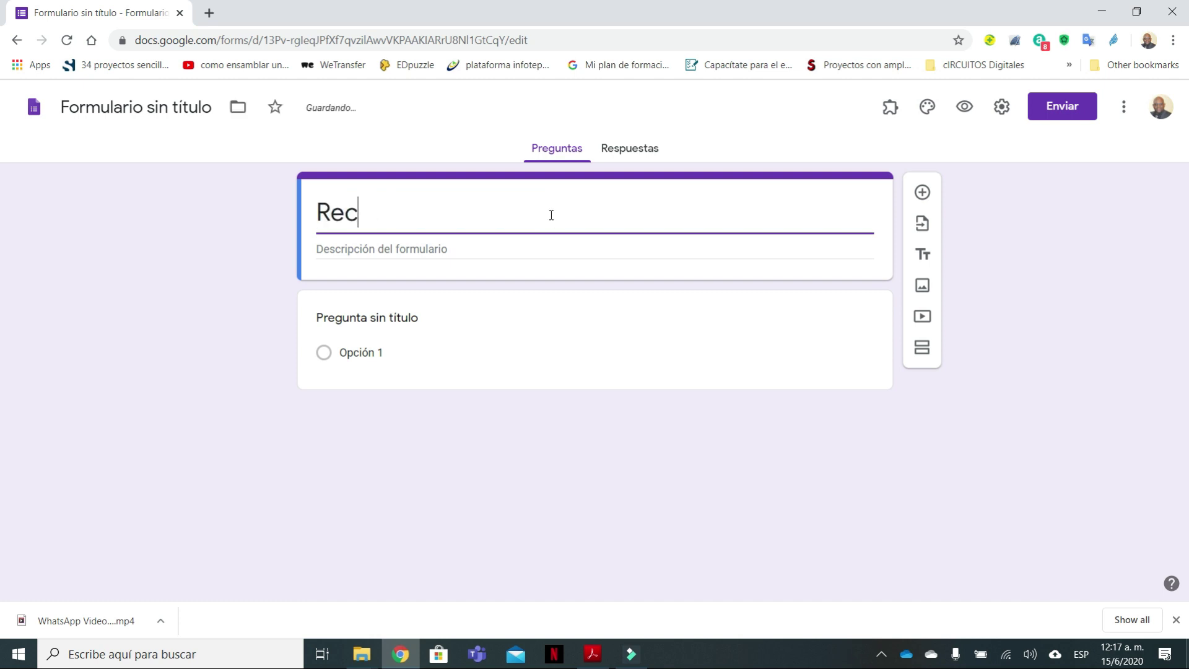
text(Datos personales)
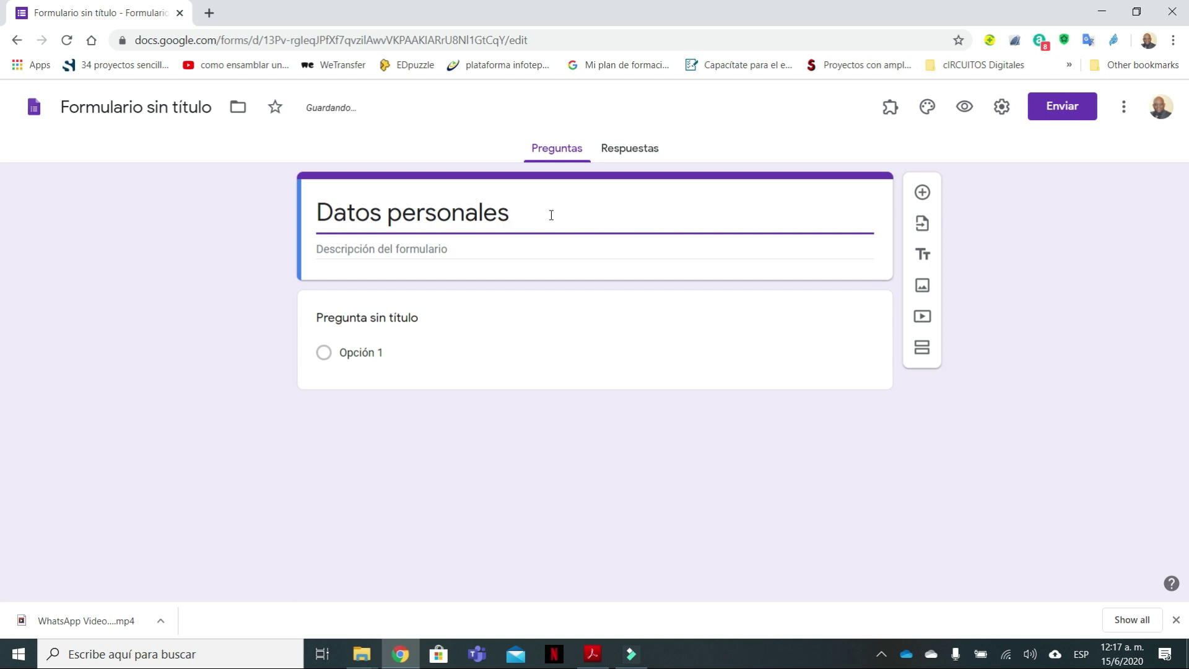
click(522, 246)
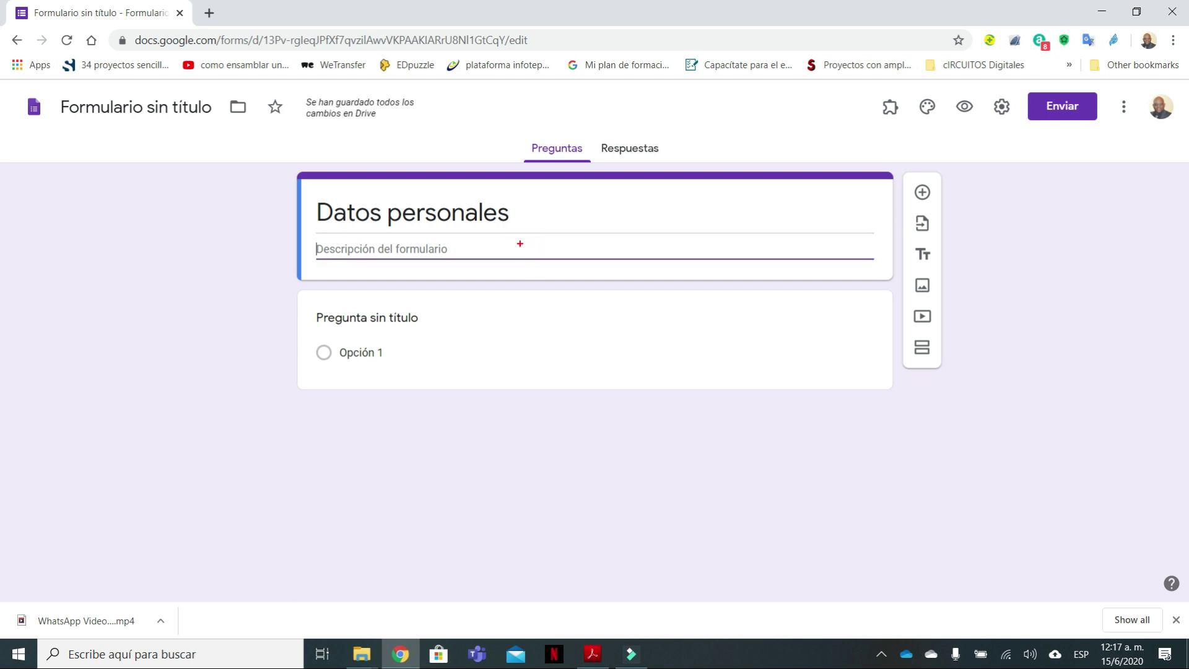
mouse_move(464, 234)
mouse_down()
mouse_move(331, 227)
mouse_move(347, 277)
mouse_move(448, 221)
mouse_up()
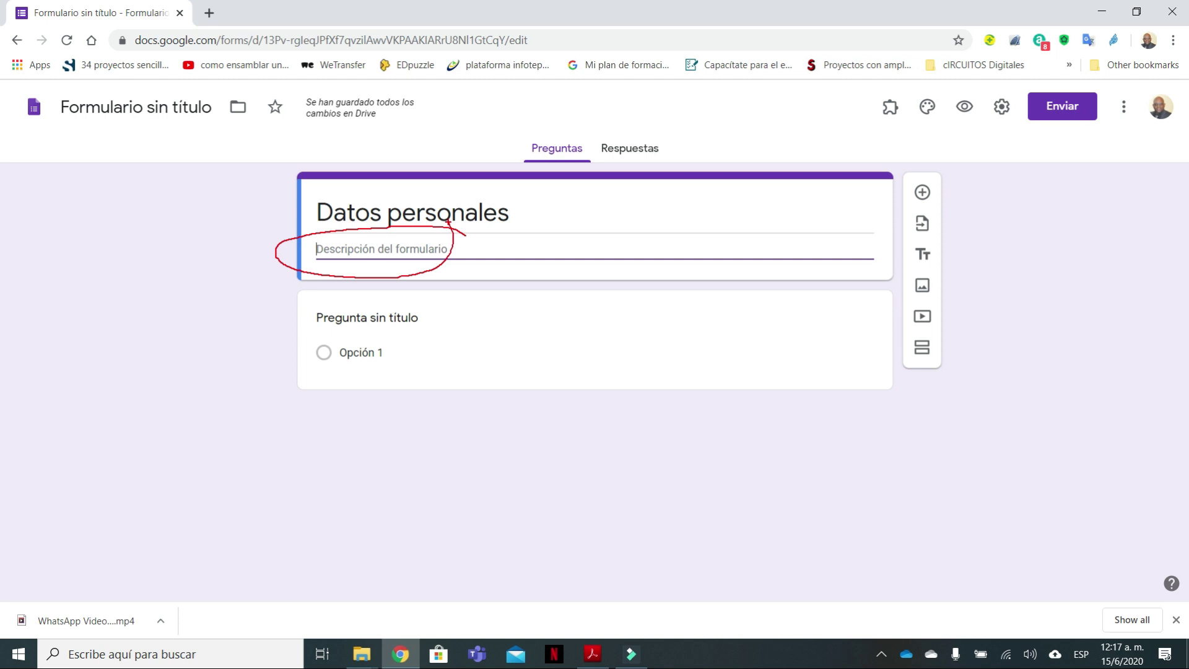
click(521, 244)
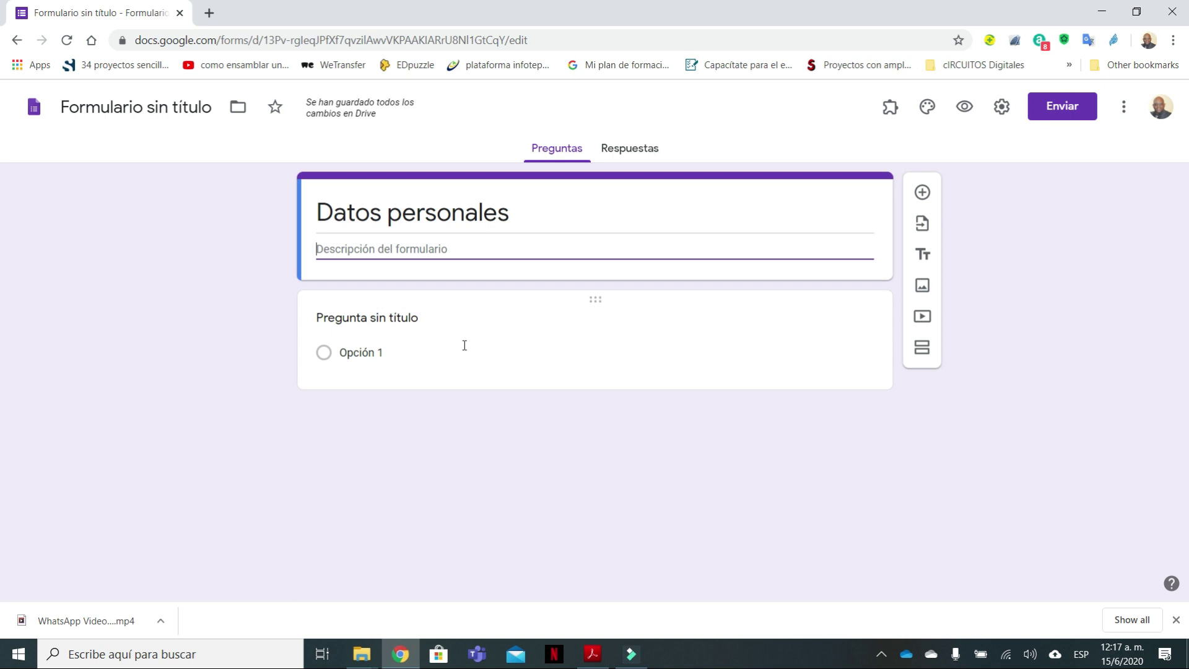
mouse_move(328, 275)
mouse_down()
mouse_move(273, 303)
mouse_move(535, 437)
mouse_move(712, 281)
mouse_move(286, 268)
mouse_up()
key(Escape)
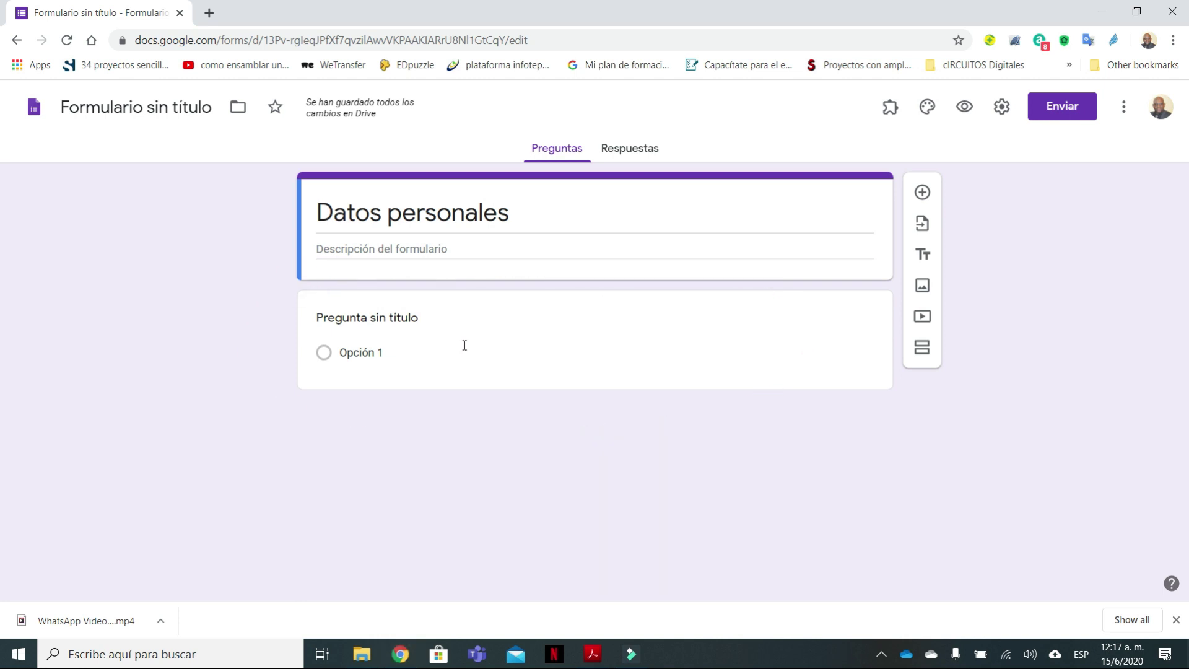
Enter "Nombre Completo" as the title of the form's first question.
click(383, 320)
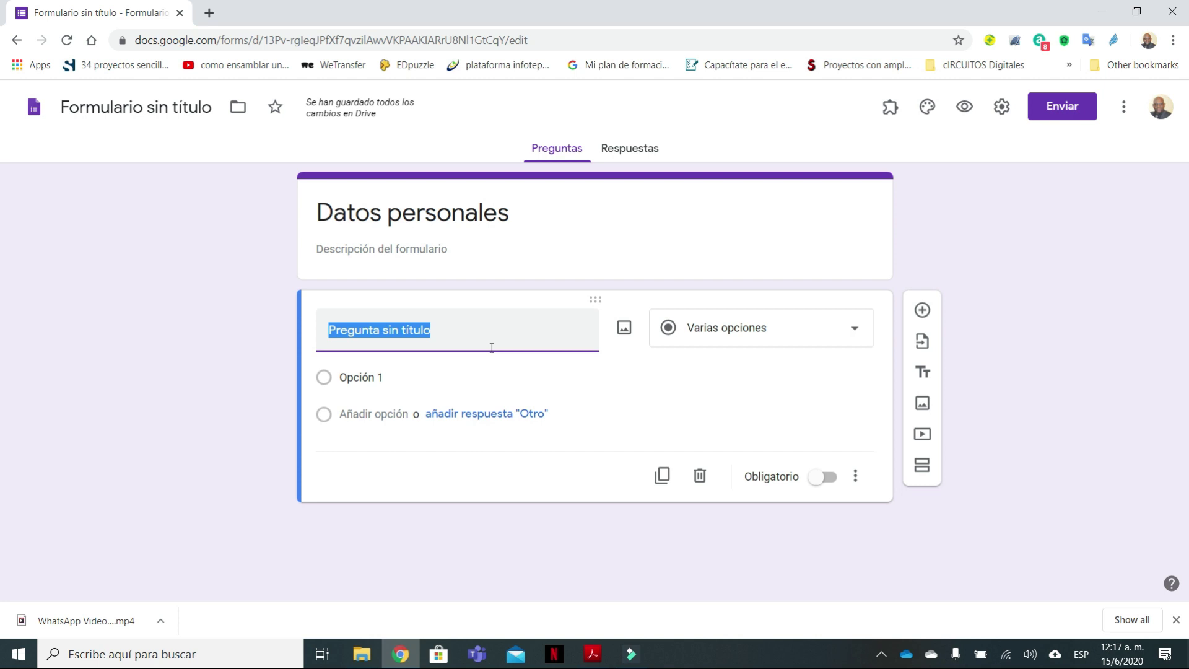
text(Nombre C)
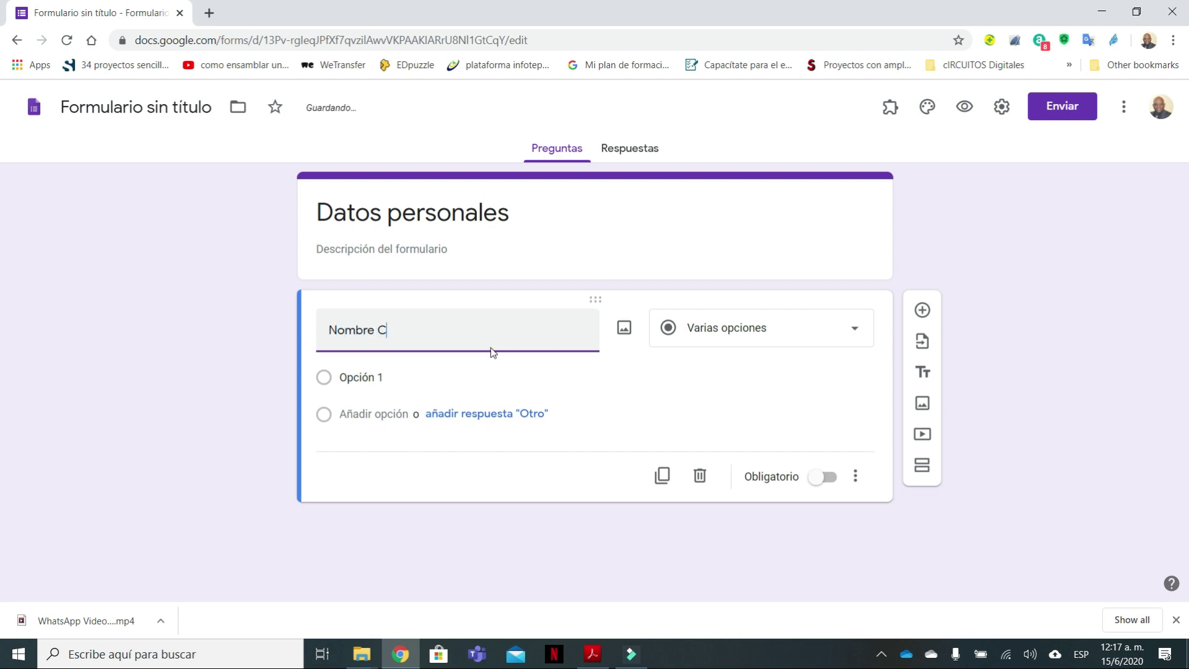
text(ompleto)
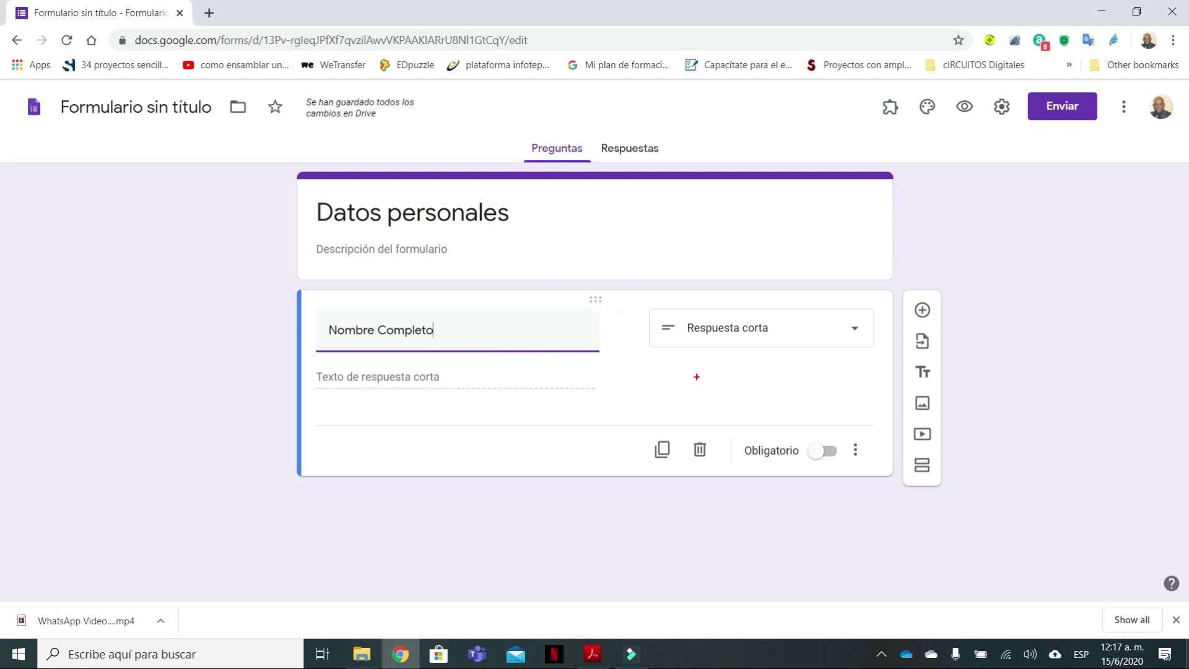
mouse_move(846, 282)
mouse_down()
mouse_move(610, 316)
mouse_move(871, 351)
mouse_move(846, 280)
mouse_up()
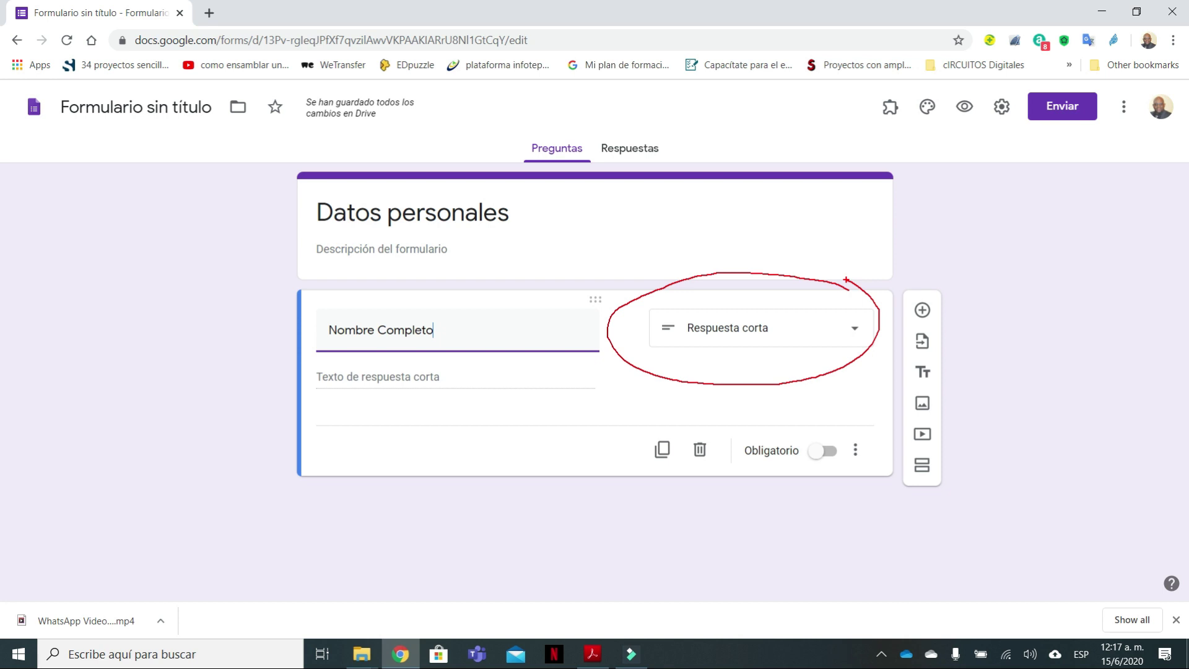
key(Escape)
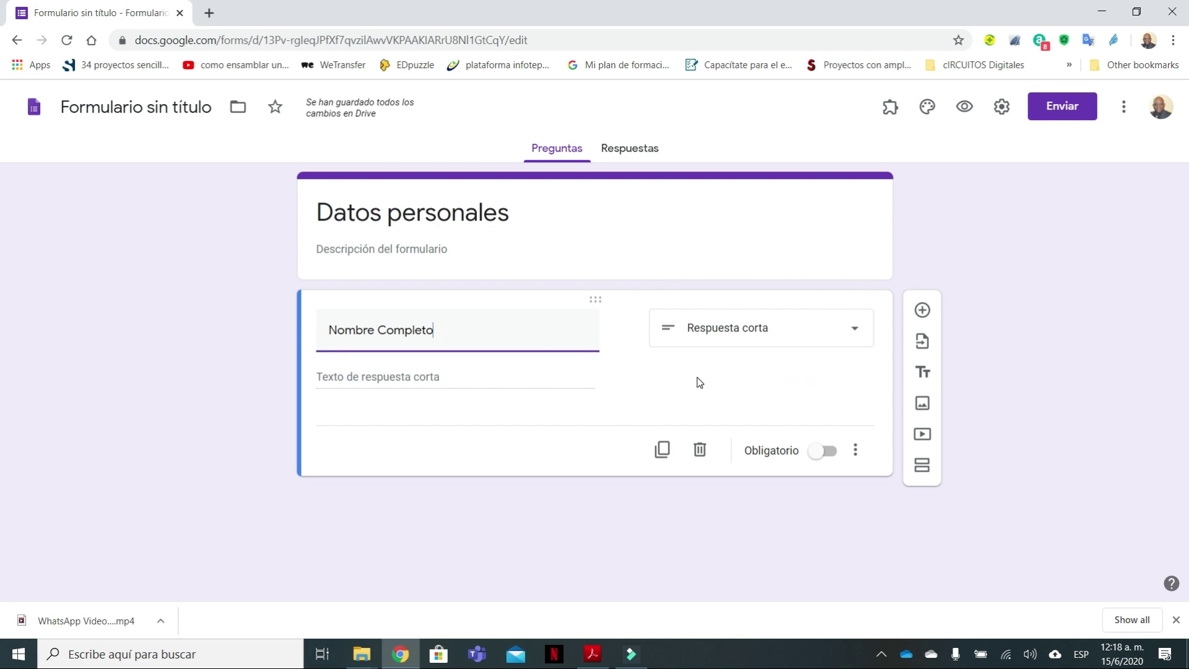
Set the "Nombre Completo" question's answer type to Respuesta corta and make it required.
drag(444, 329, 331, 330)
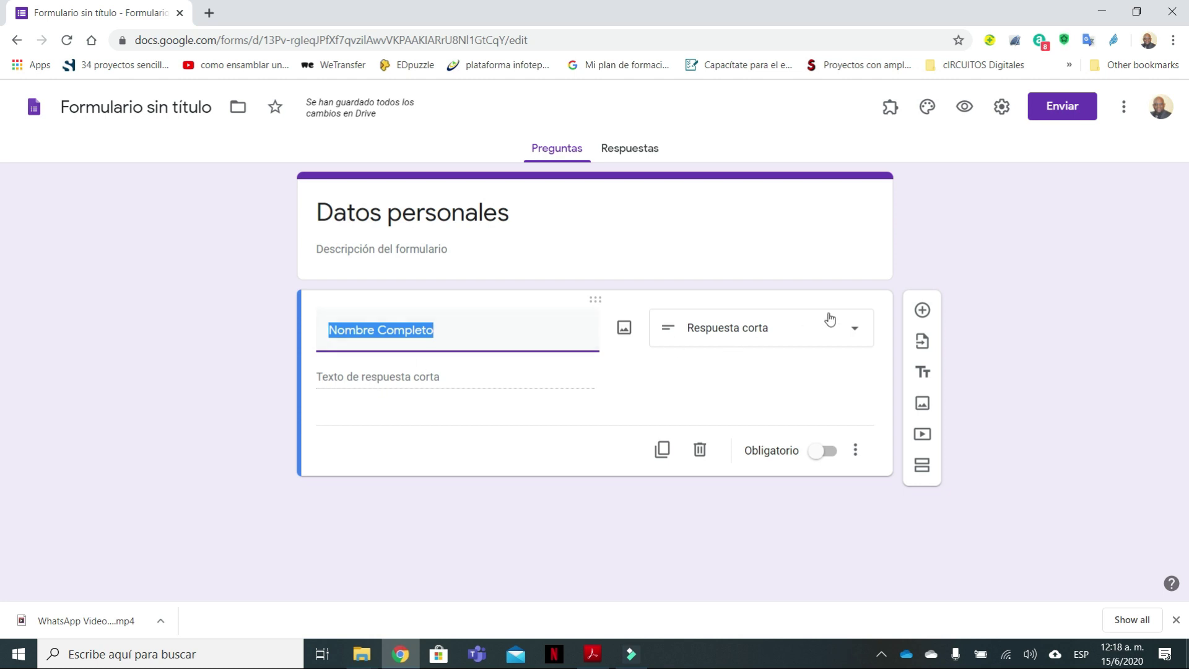
click(860, 335)
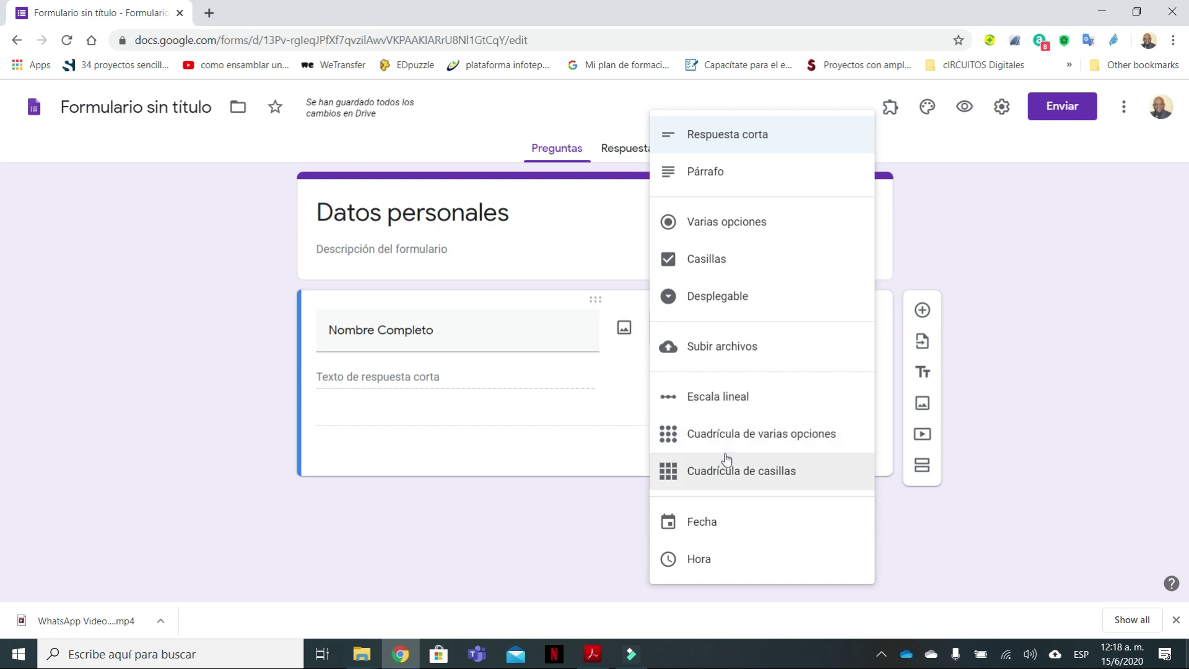
click(753, 134)
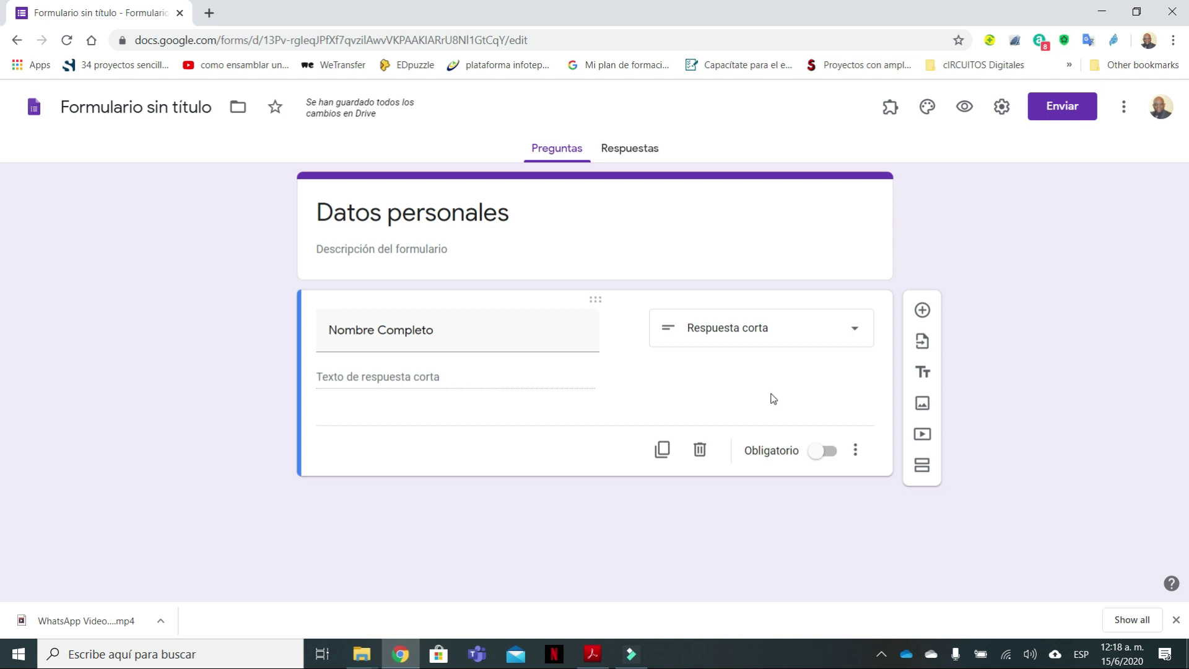
mouse_move(860, 410)
mouse_down()
mouse_move(780, 388)
mouse_move(793, 498)
mouse_move(847, 390)
mouse_up()
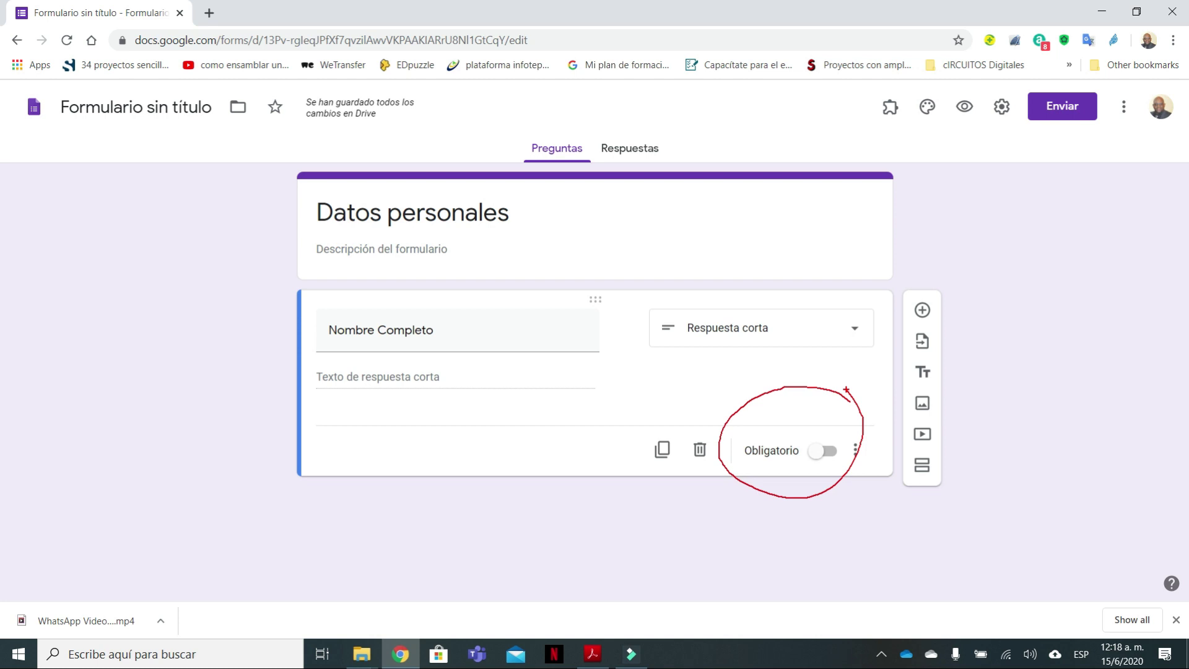
key(Escape)
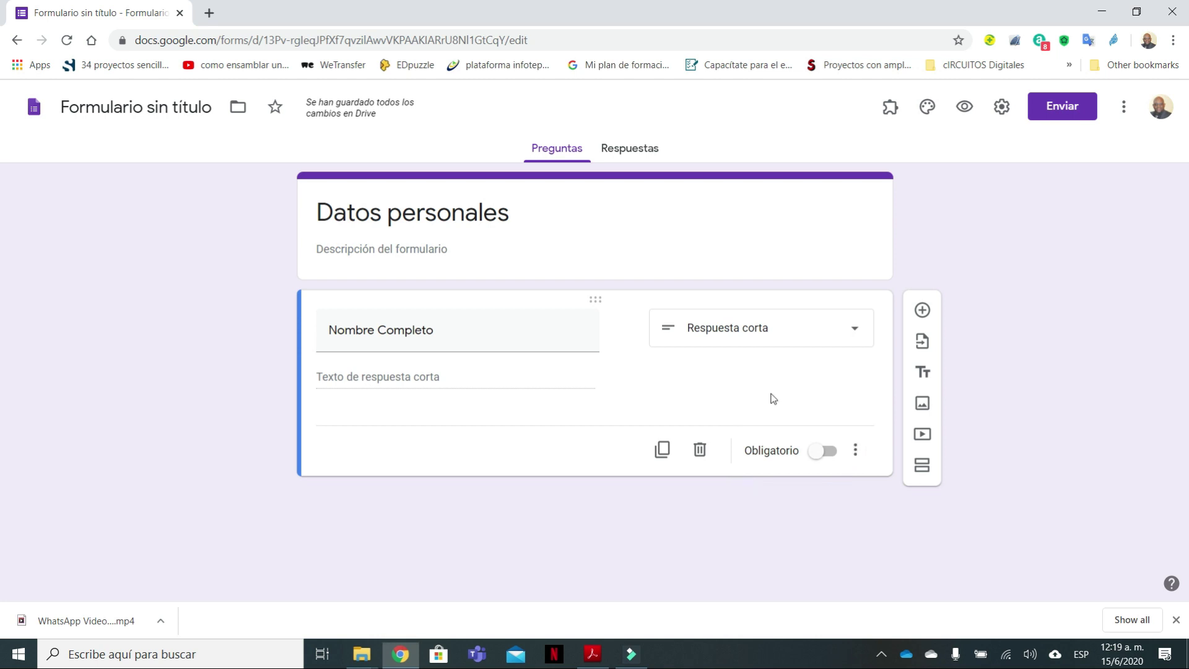
click(824, 452)
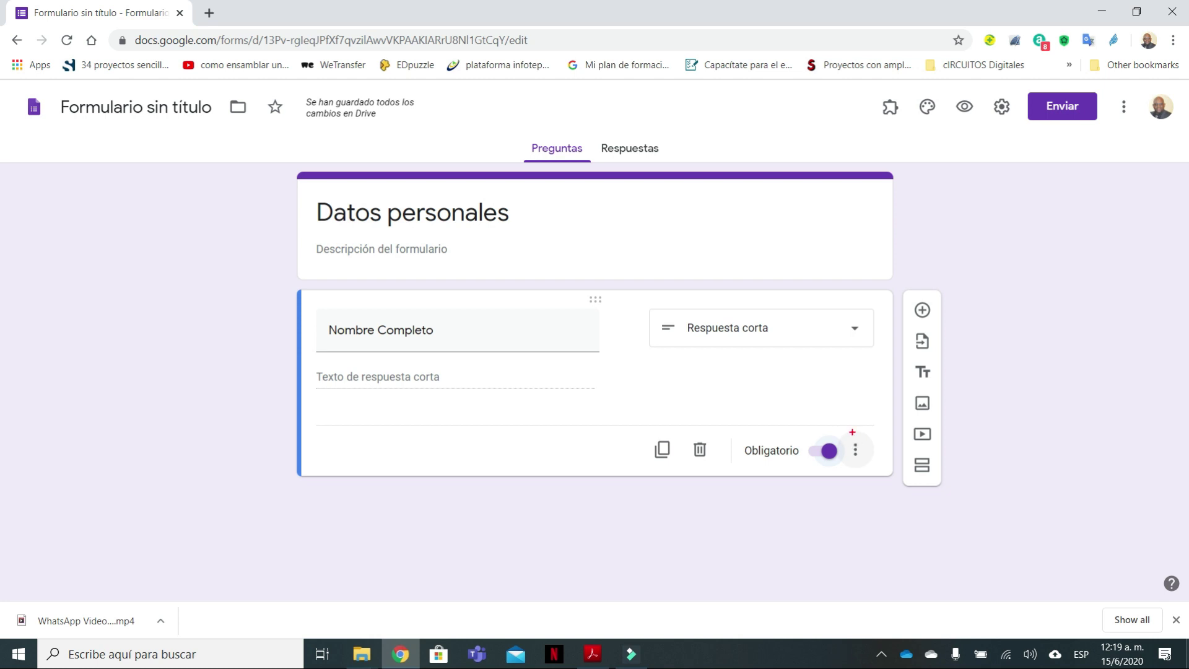
Add a second question titled "Regional" and set its answer type to Desplegable.
mouse_move(936, 278)
mouse_down()
mouse_move(883, 313)
mouse_move(923, 260)
mouse_up()
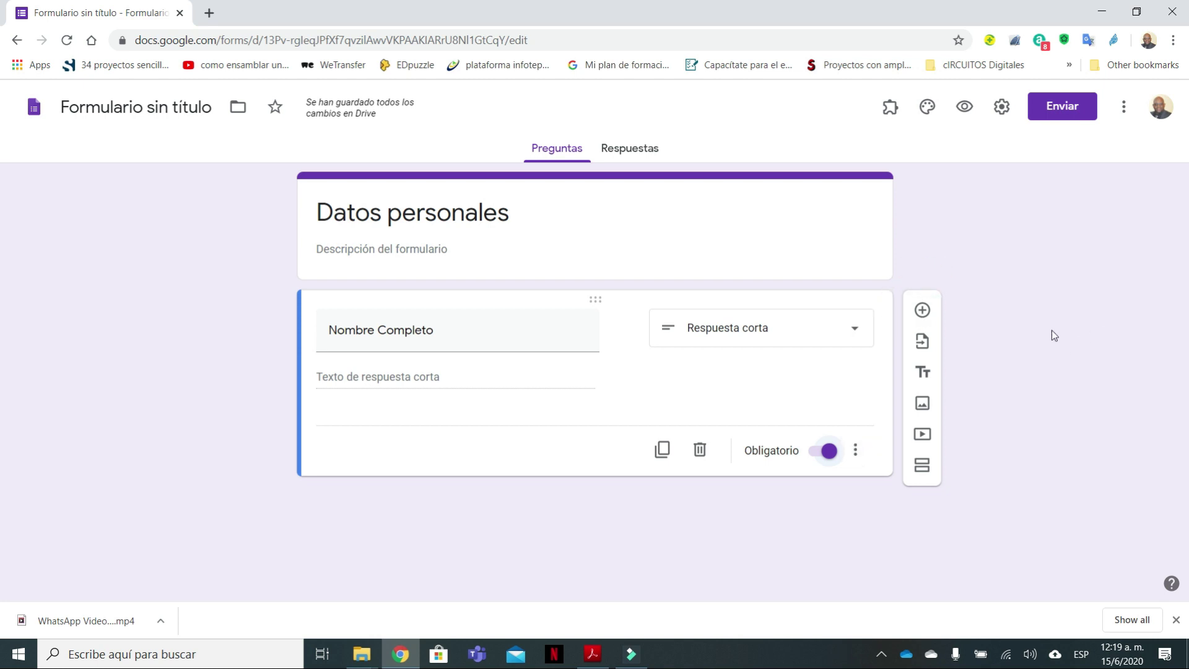
click(923, 311)
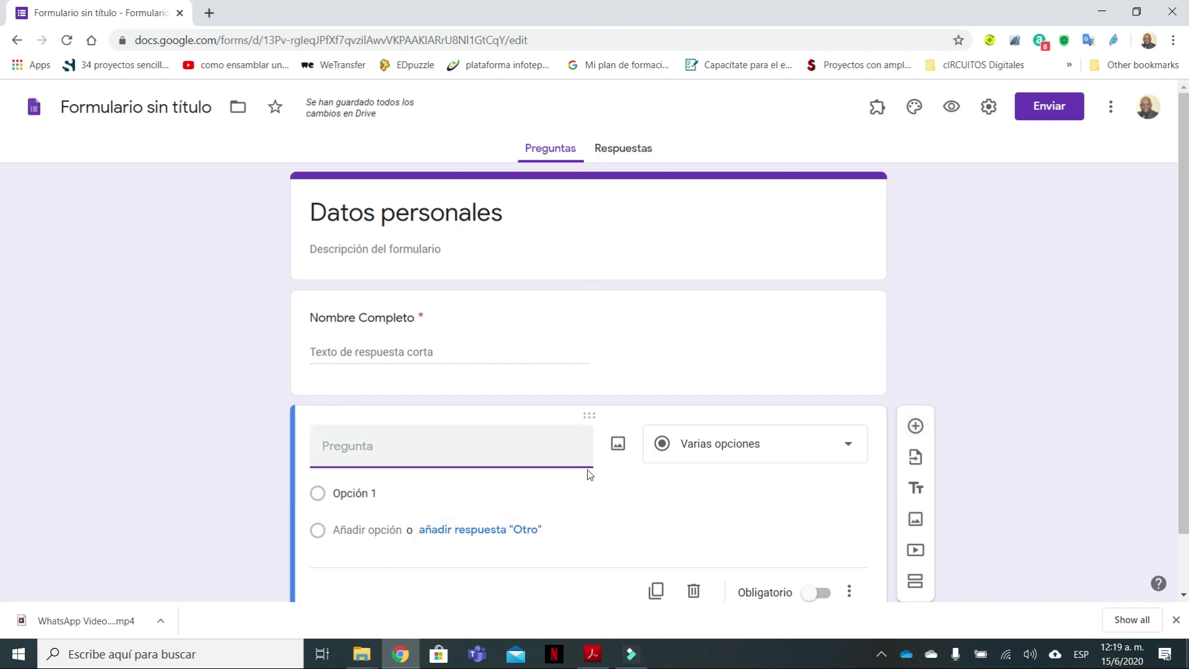
text(Regional)
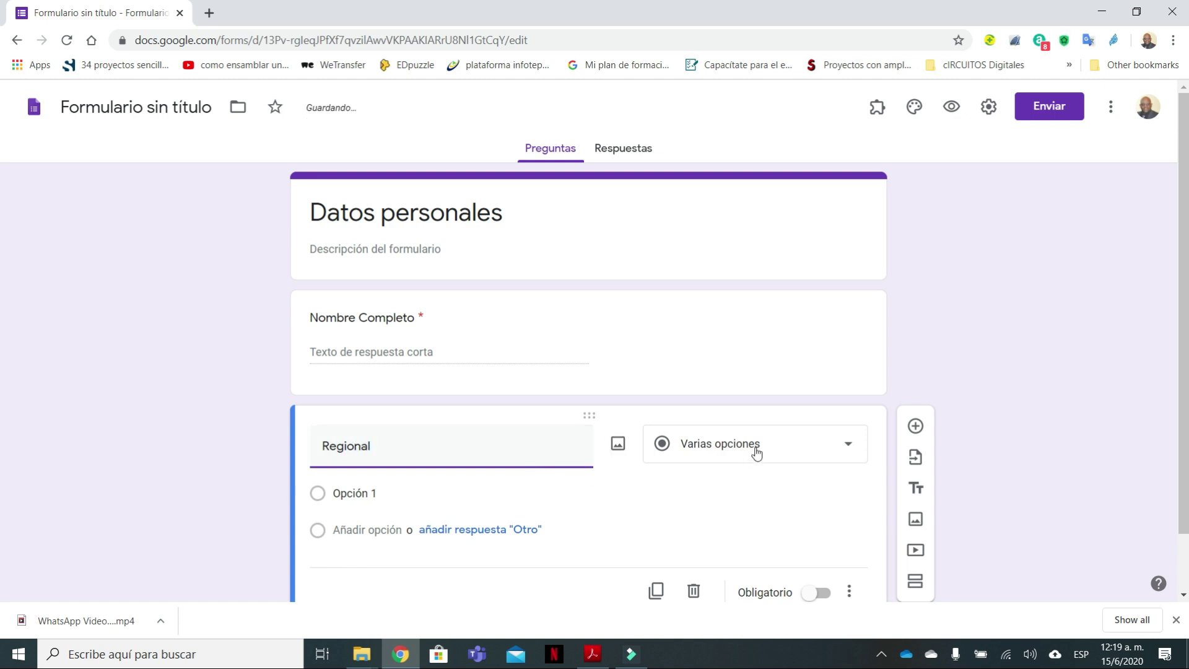
click(847, 445)
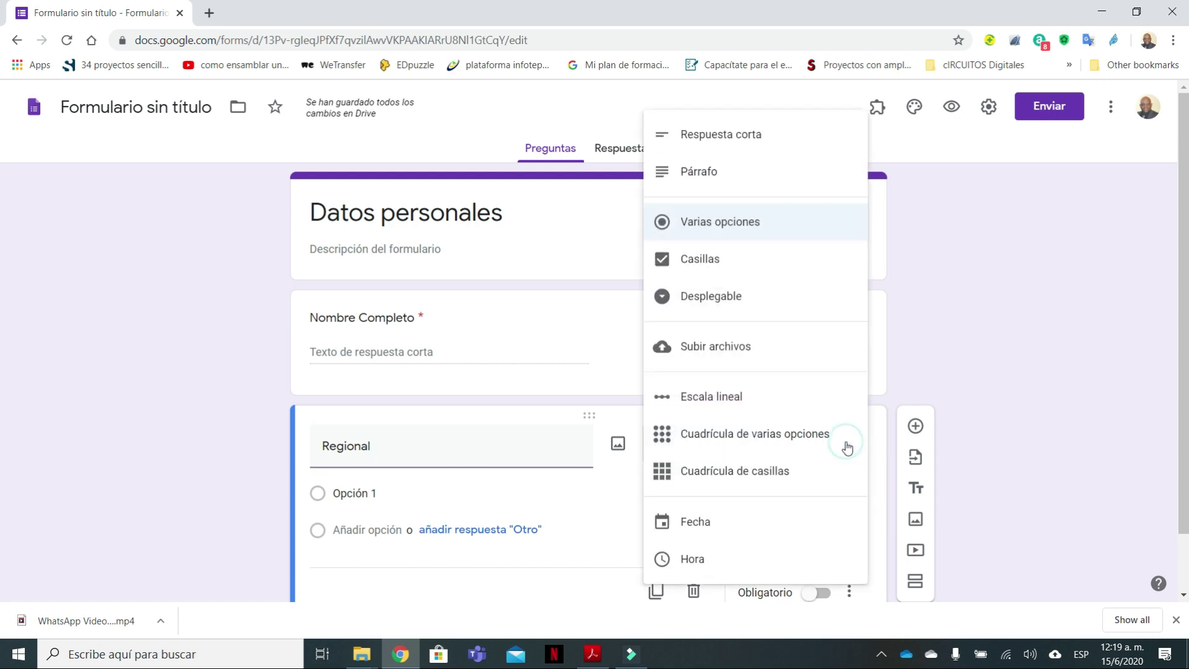
click(748, 298)
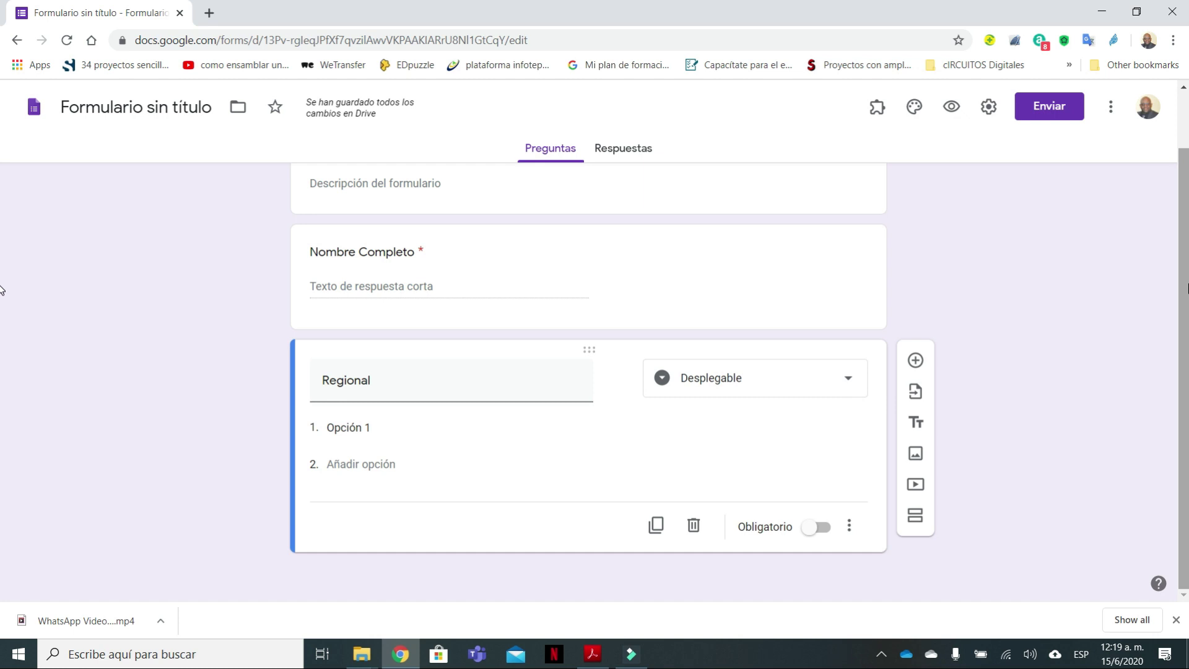
Enter "Regional 10", "regional 15", "Regional 08" and "Regional 05" as the dropdown options of the Regional question.
click(392, 427)
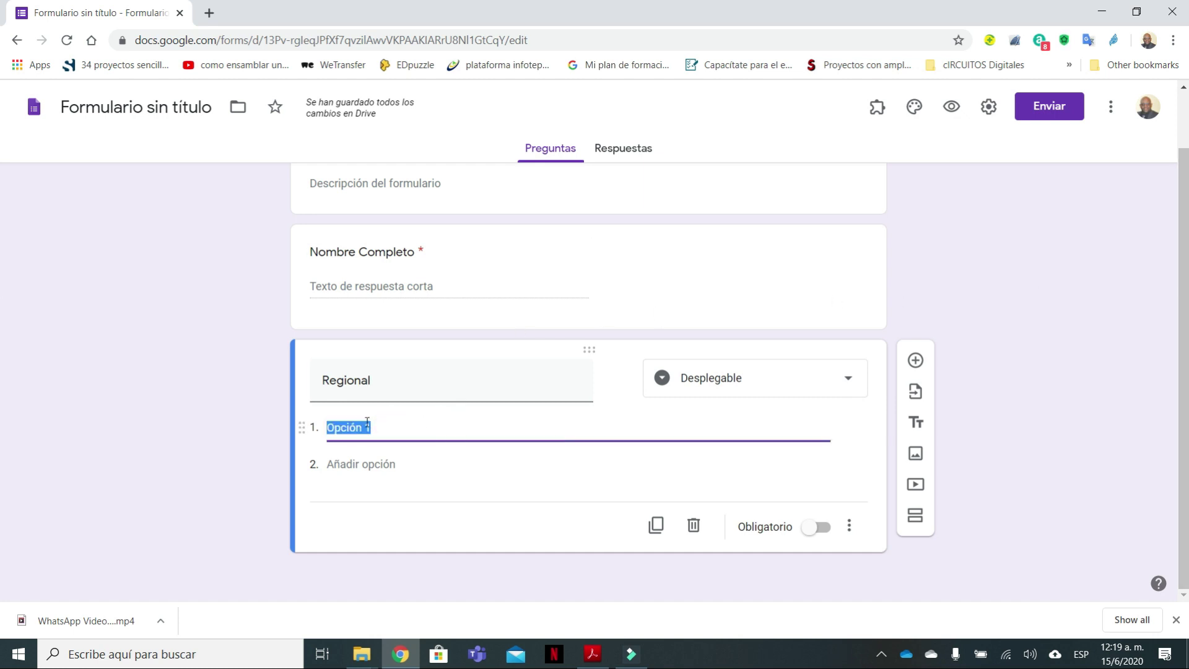
text(Regional 10)
click(371, 465)
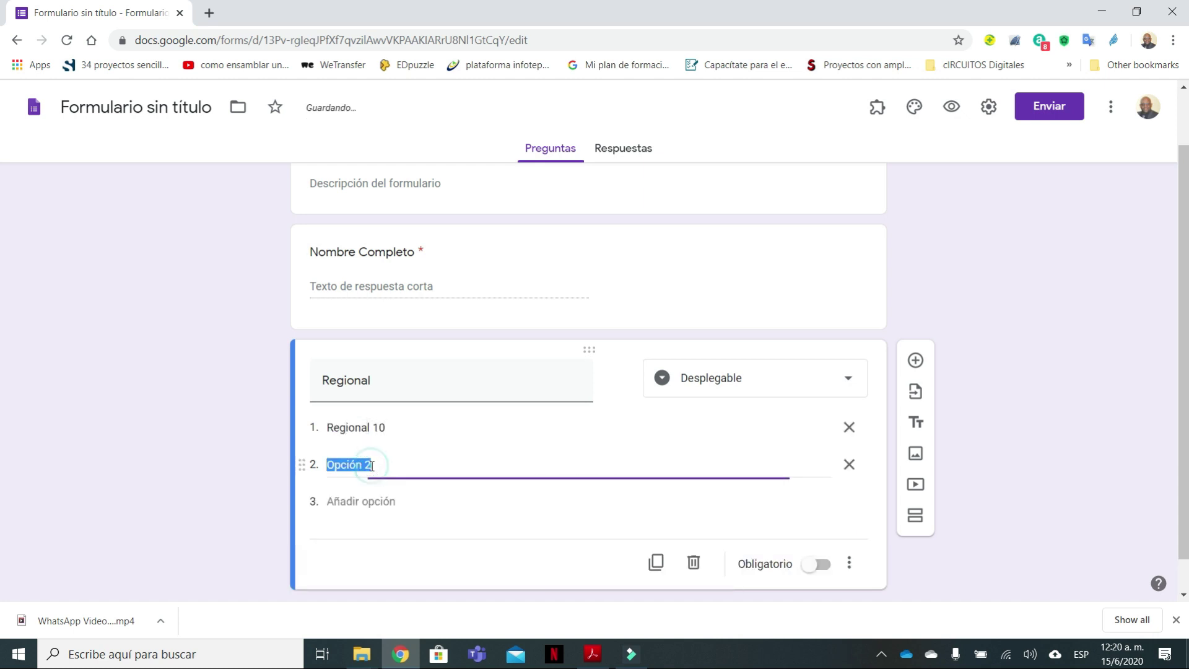
text(regiona)
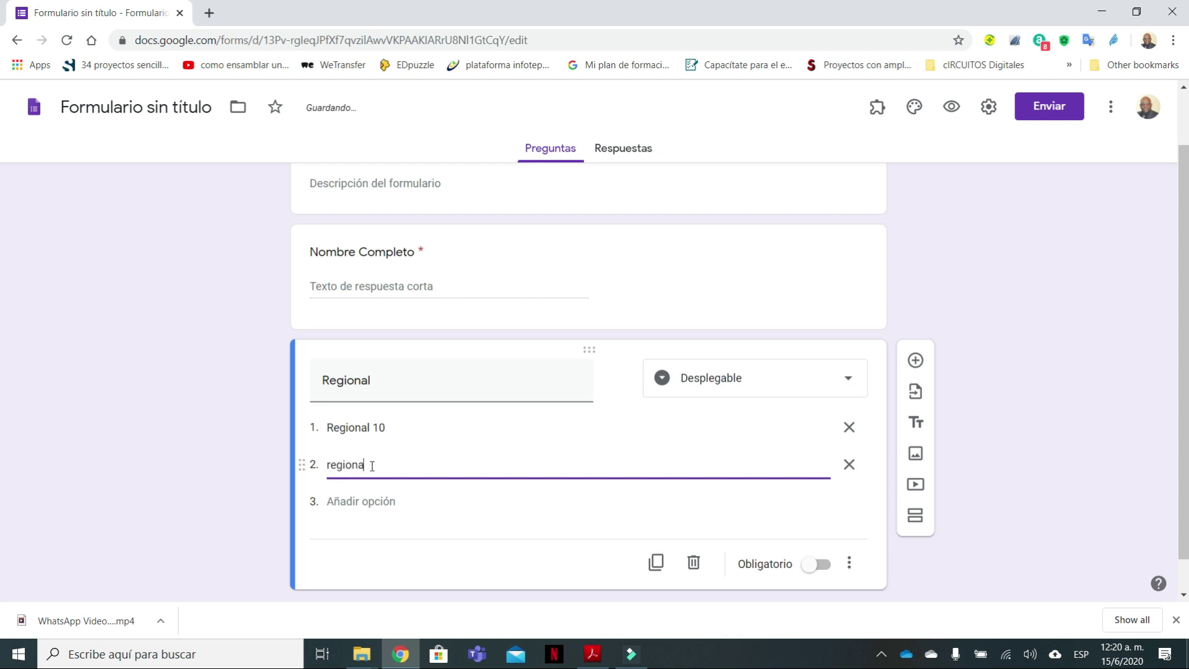
text(l 15)
click(371, 501)
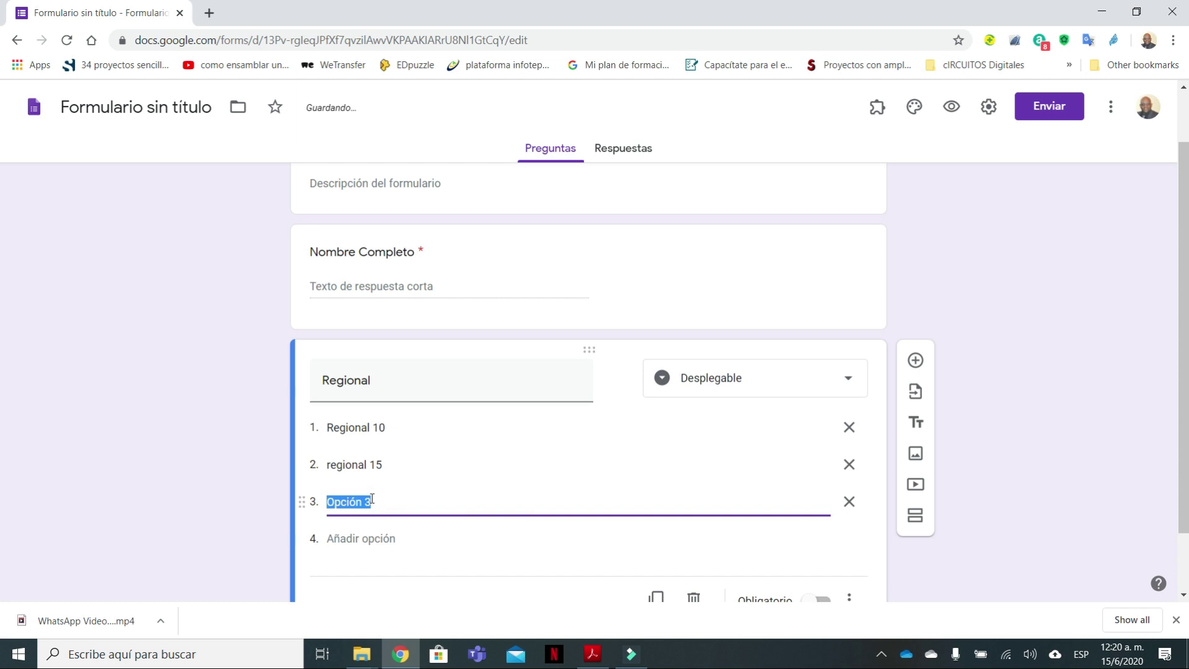
text(Regional 08)
click(375, 536)
text(Regional 05)
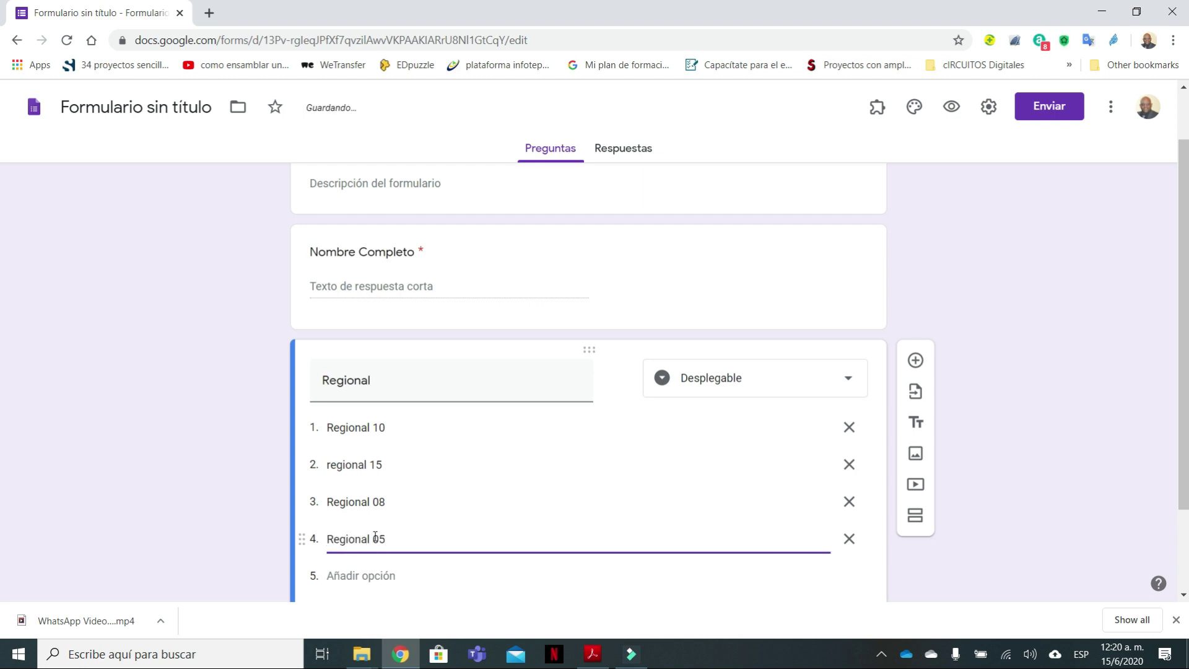
Remove the "Regional 05", "regional 15" and "Regional 10" options from the Regional question and erase the number from the remaining option.
drag(1186, 304, 1185, 389)
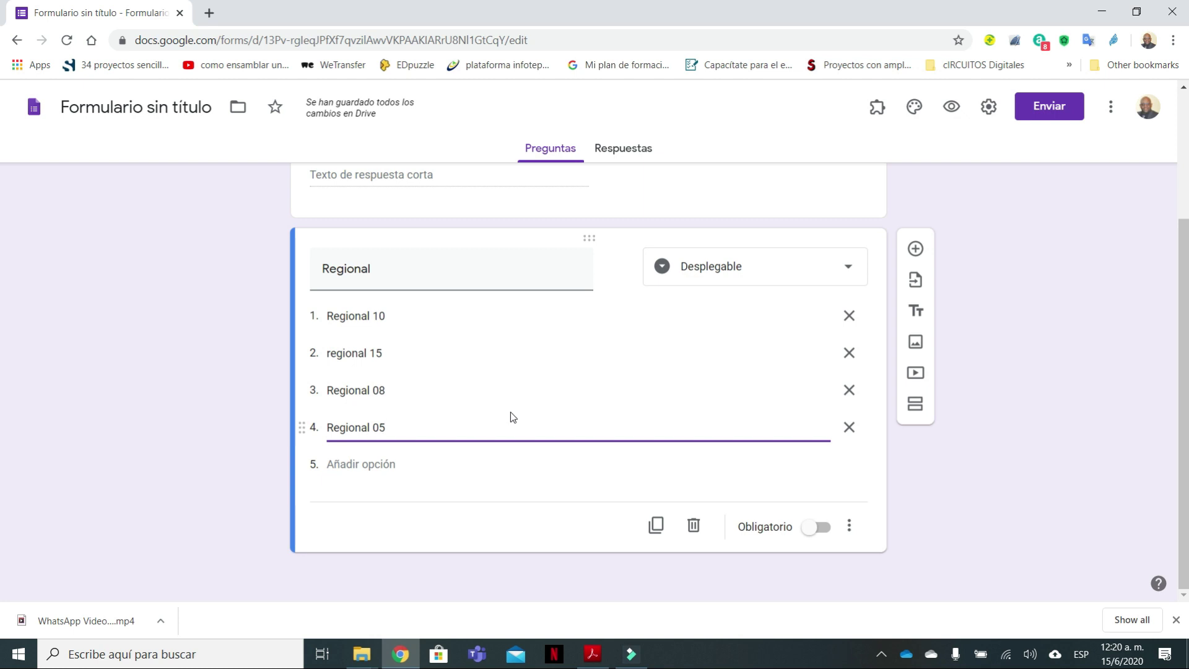
click(849, 427)
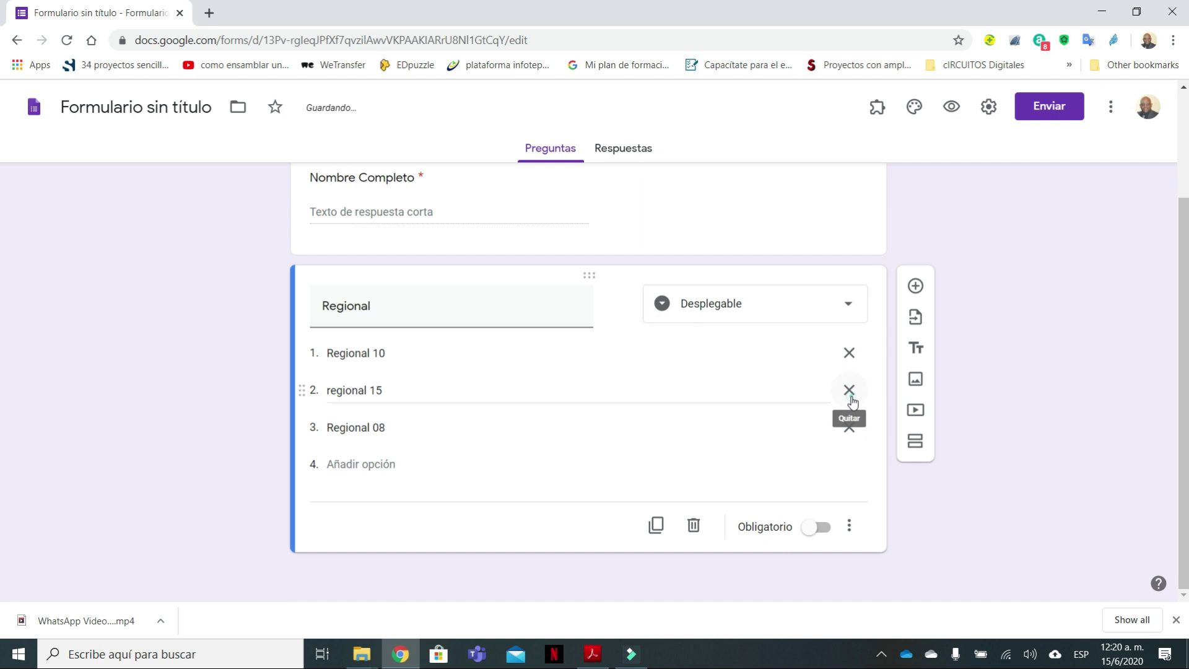
click(849, 390)
click(851, 390)
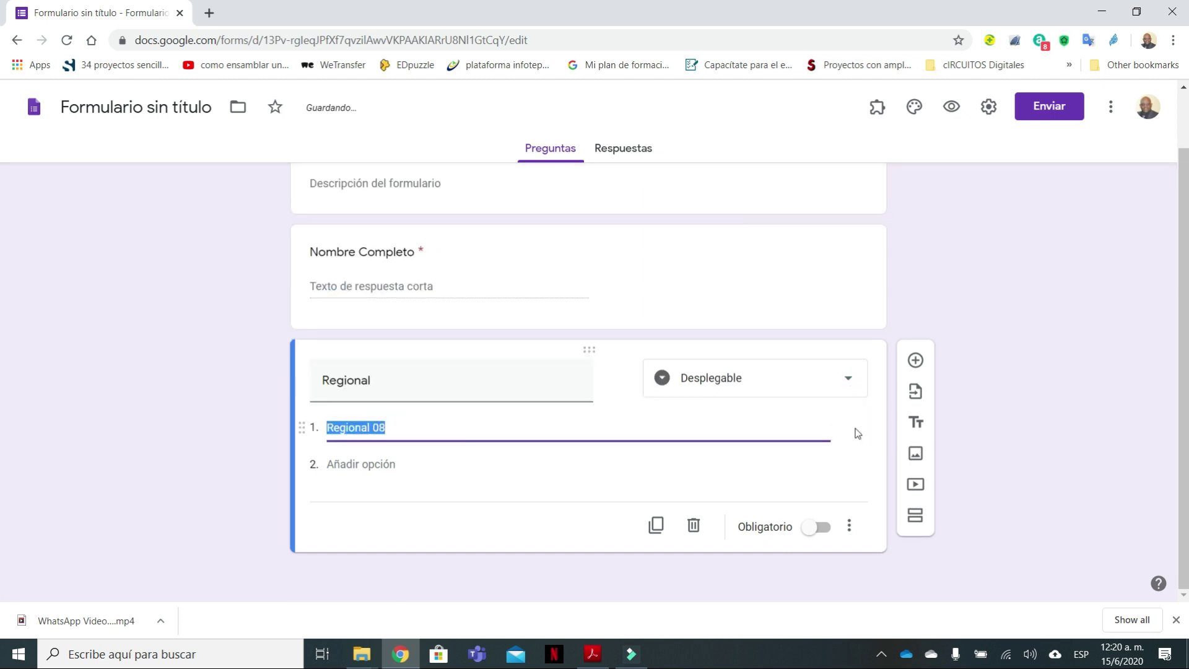
click(796, 429)
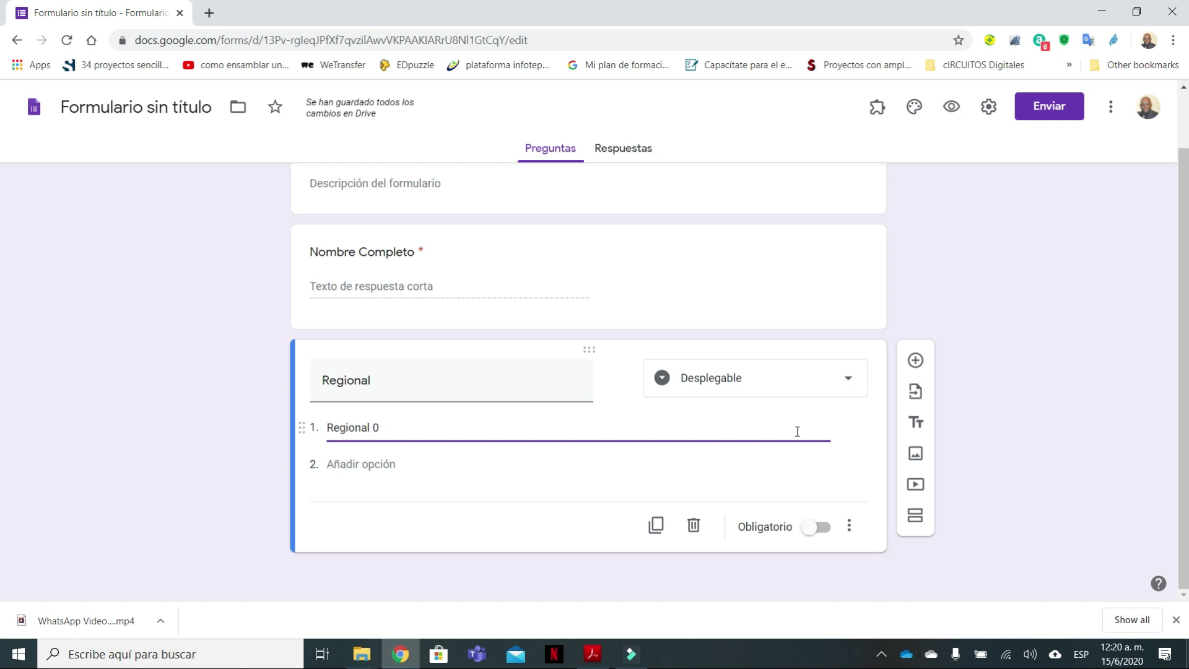
Change the Regional question's answer type to Respuesta corta and make the question required.
click(847, 380)
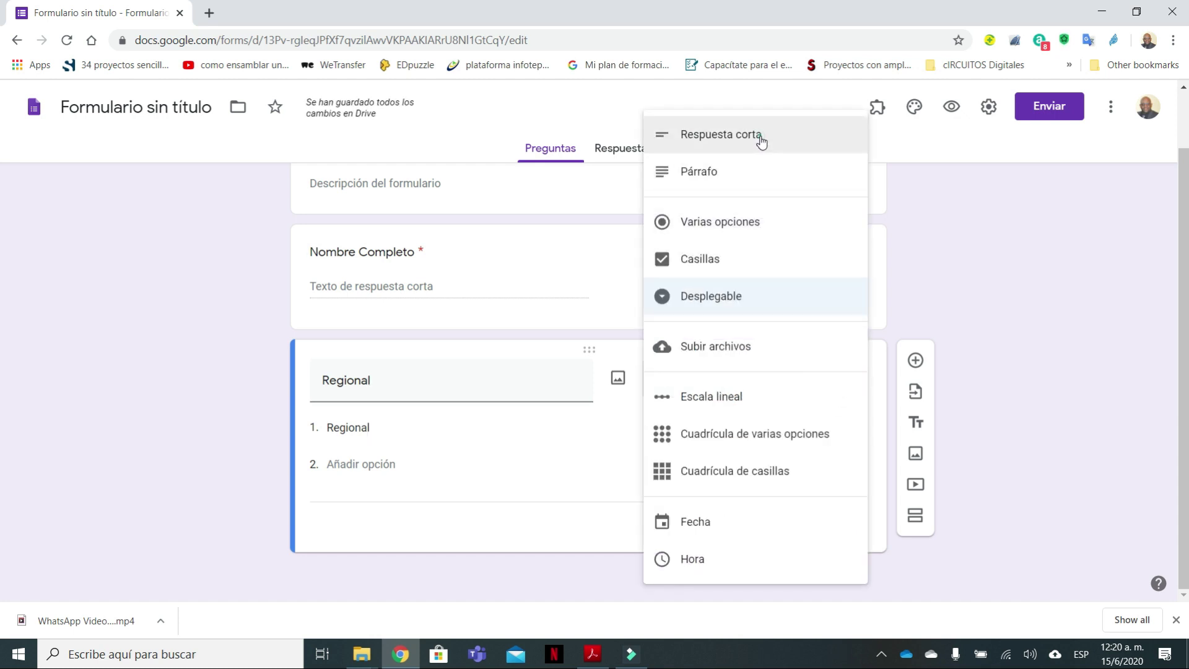
click(762, 137)
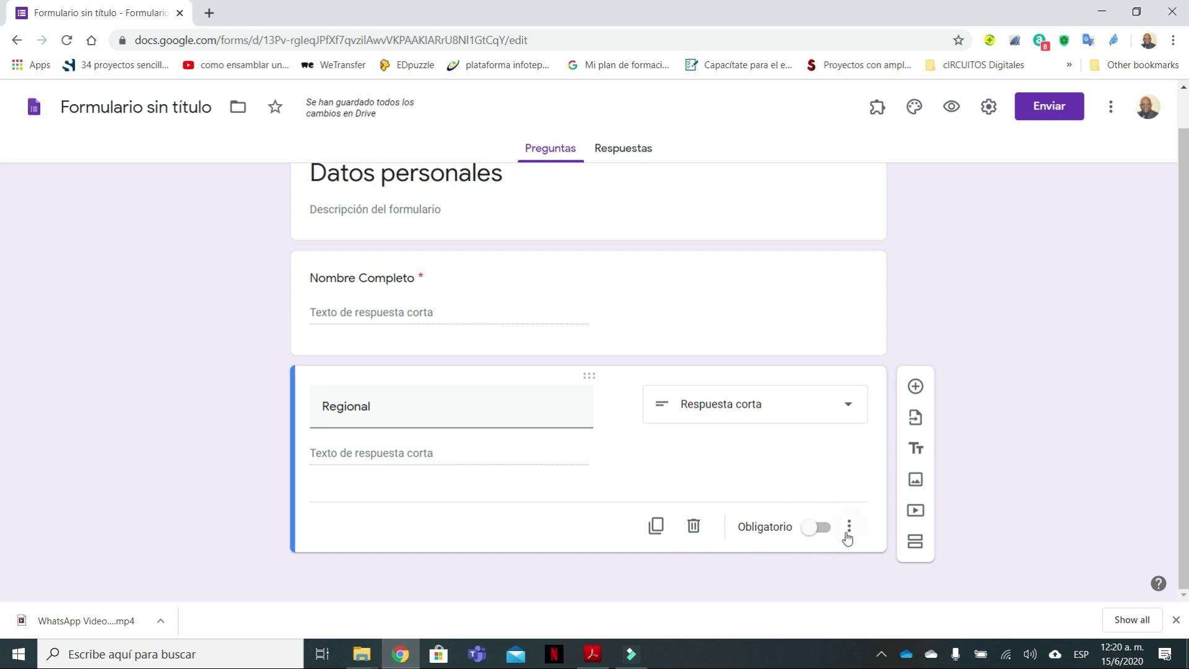
click(824, 528)
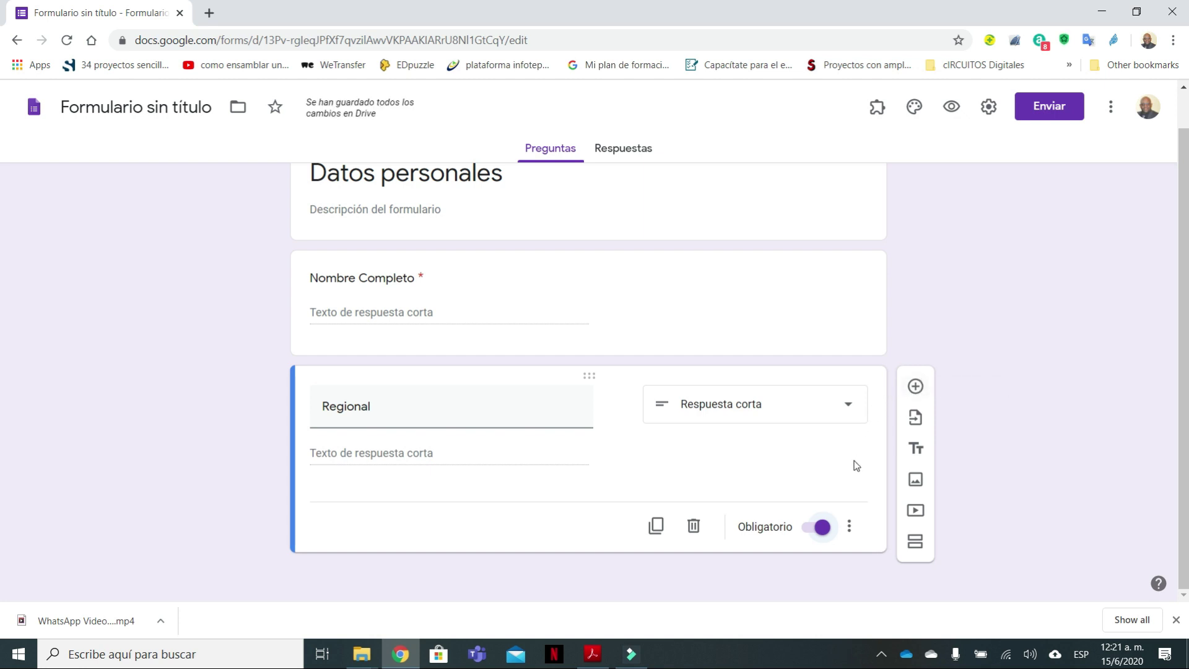
mouse_move(699, 476)
mouse_down()
mouse_move(690, 567)
mouse_move(699, 475)
mouse_up()
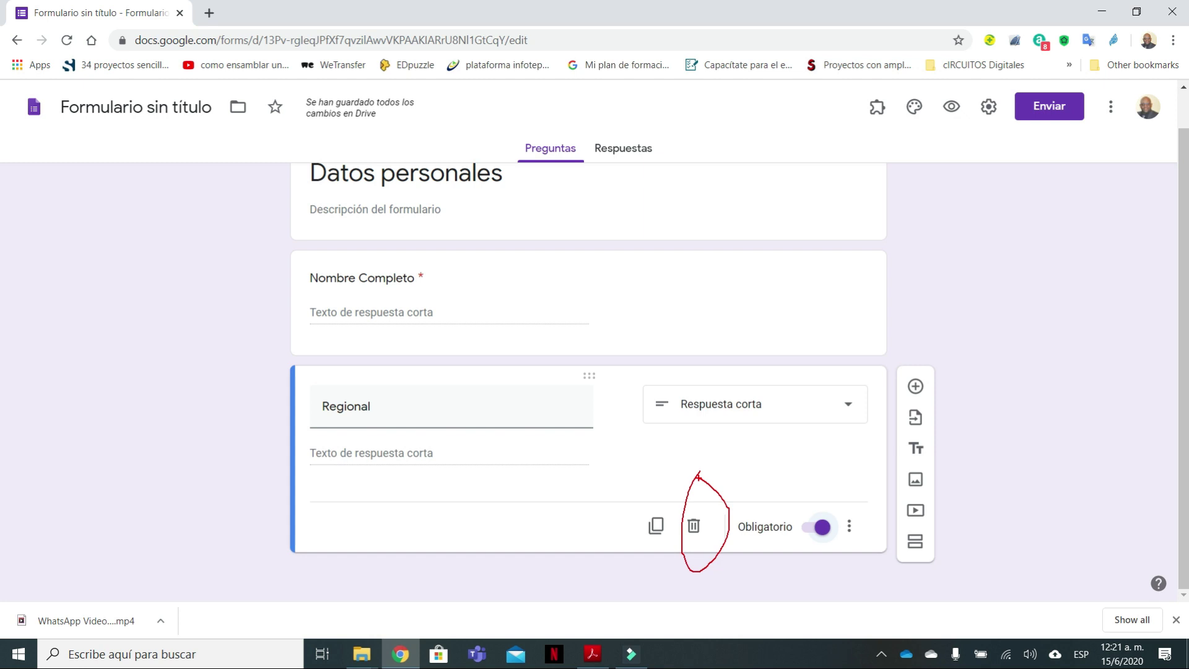
mouse_move(649, 479)
mouse_down()
mouse_move(678, 548)
mouse_move(647, 465)
mouse_up()
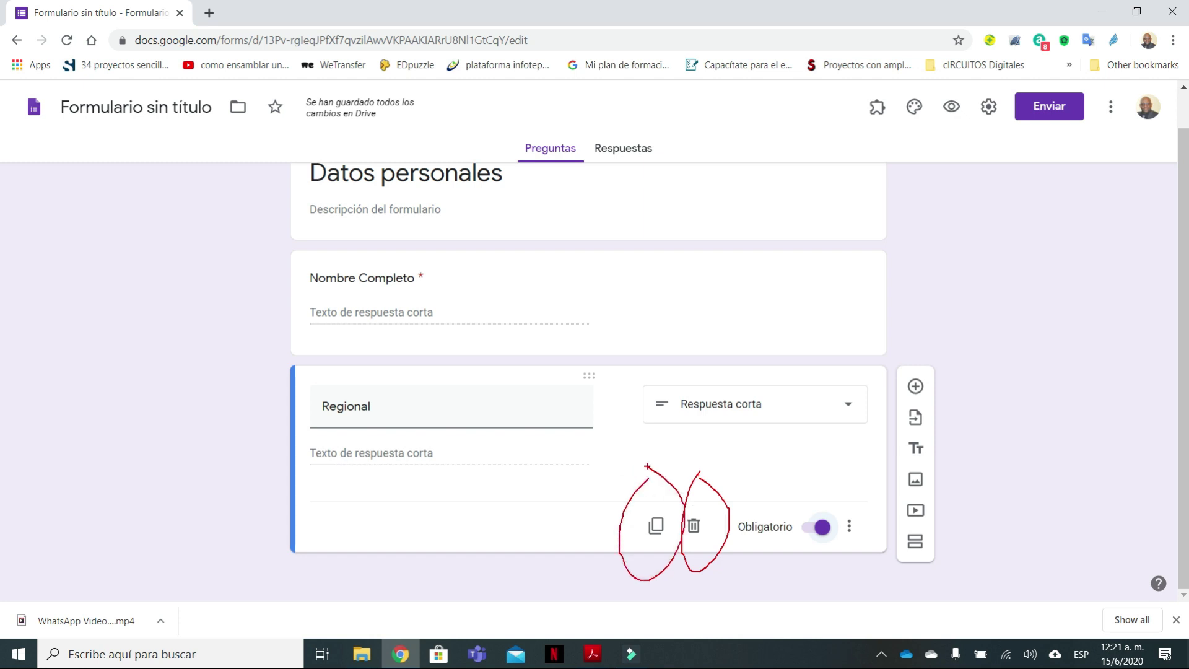
key(Escape)
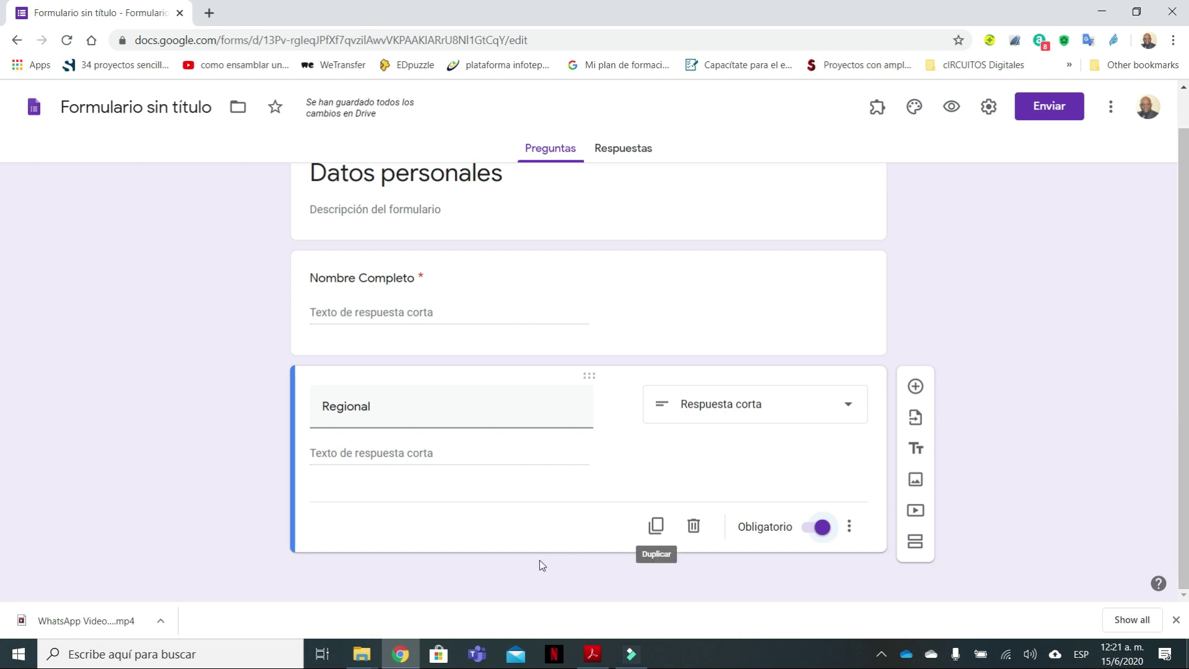
Duplicate the required Regional question.
click(655, 536)
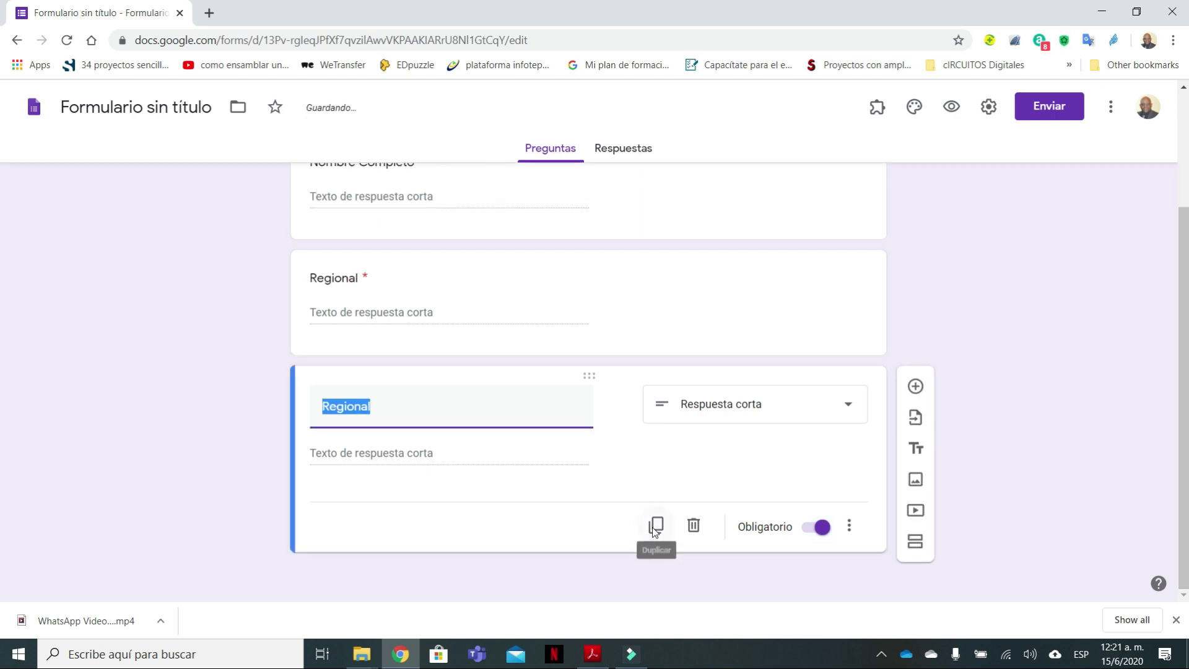
drag(1185, 484, 1182, 514)
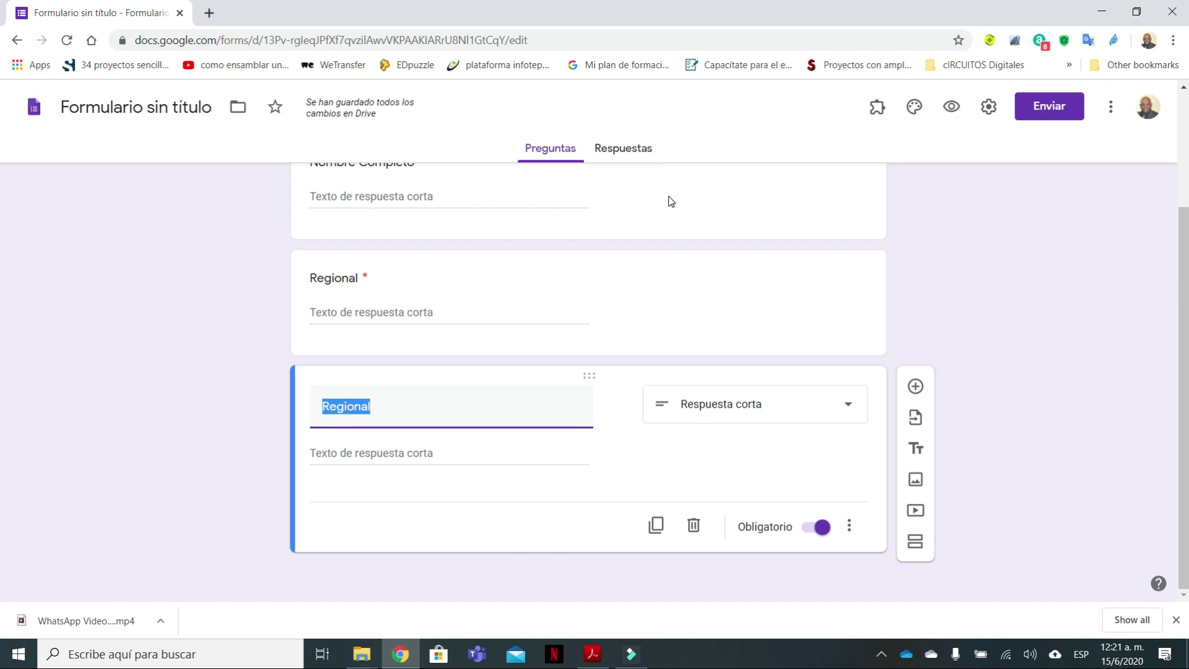
Switch from the form's questions to its Respuestas view.
mouse_move(621, 92)
mouse_down()
mouse_move(613, 103)
mouse_move(617, 80)
mouse_up()
key(Escape)
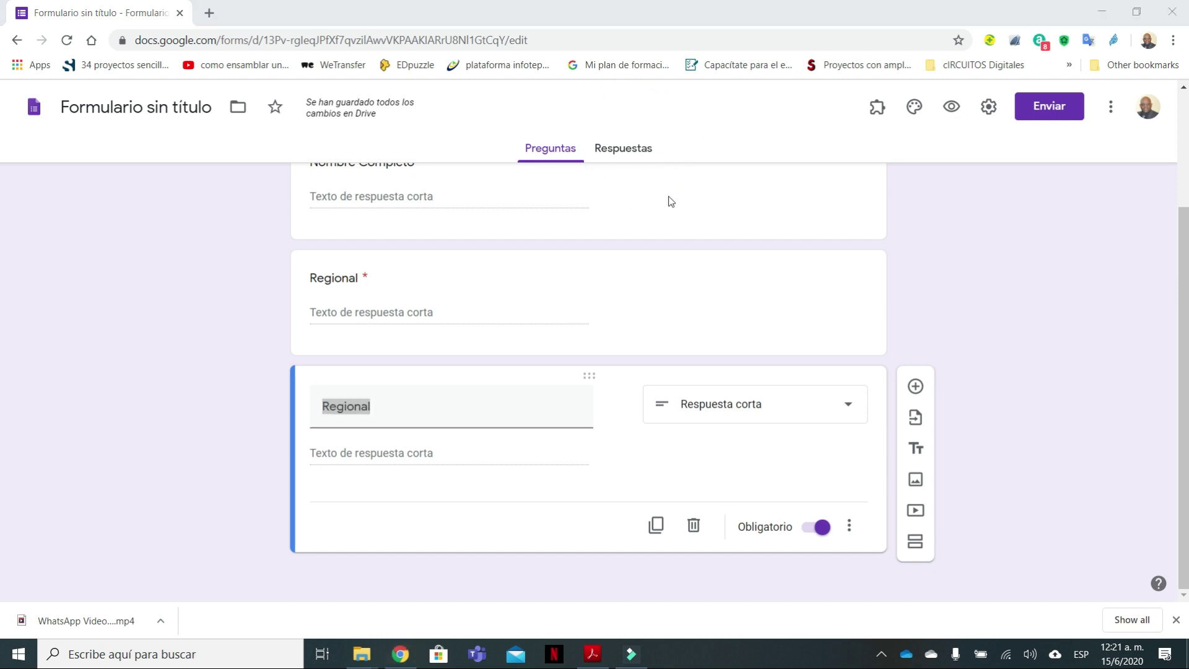
click(615, 150)
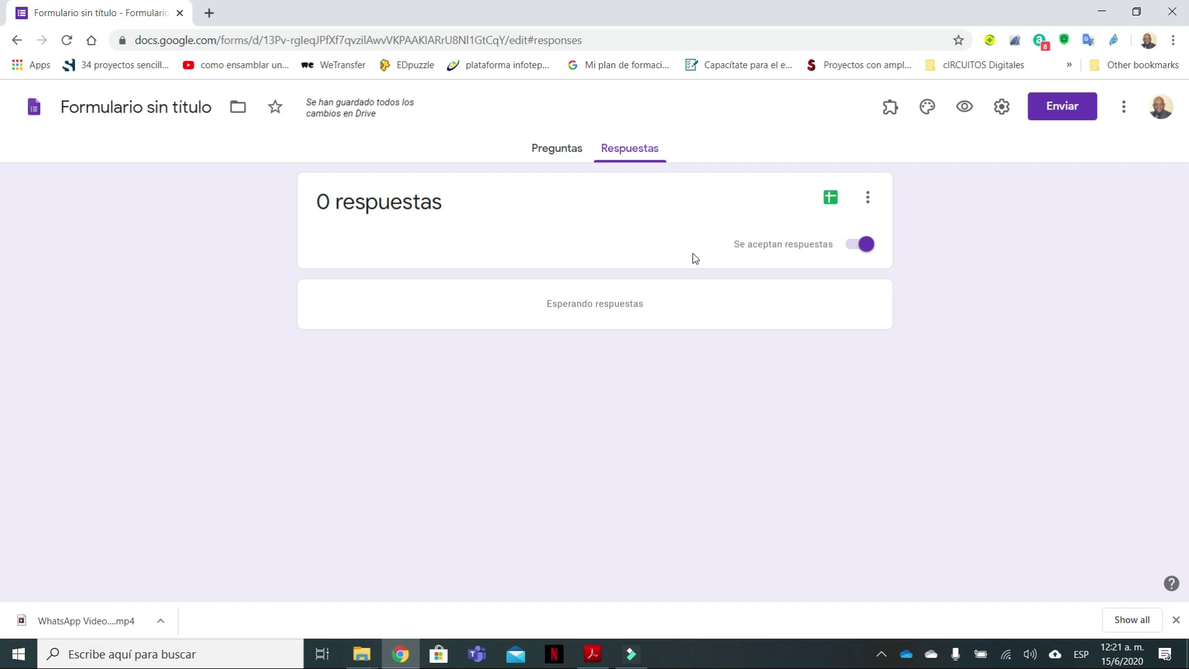
drag(798, 210, 840, 160)
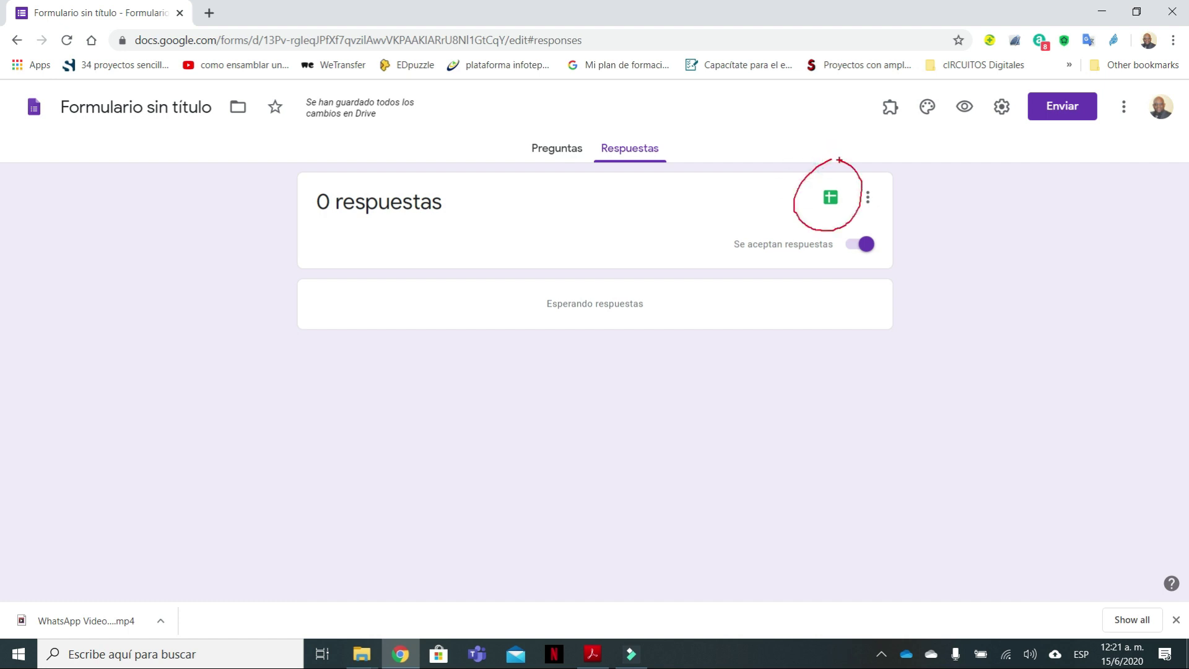
key(Escape)
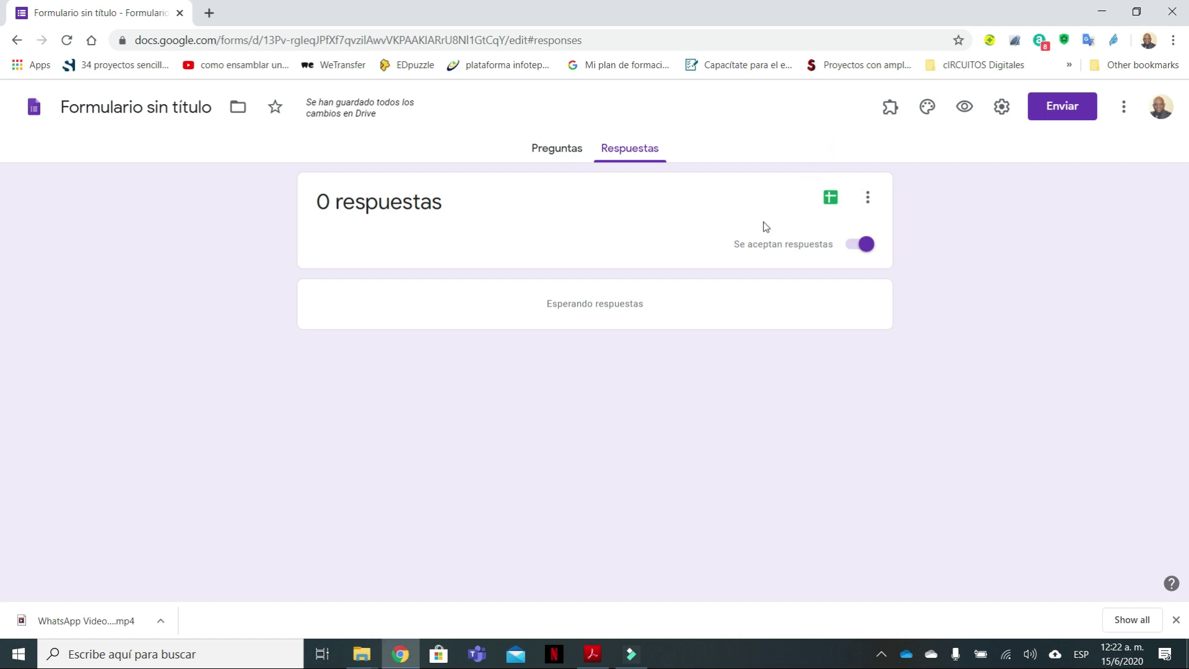
click(829, 199)
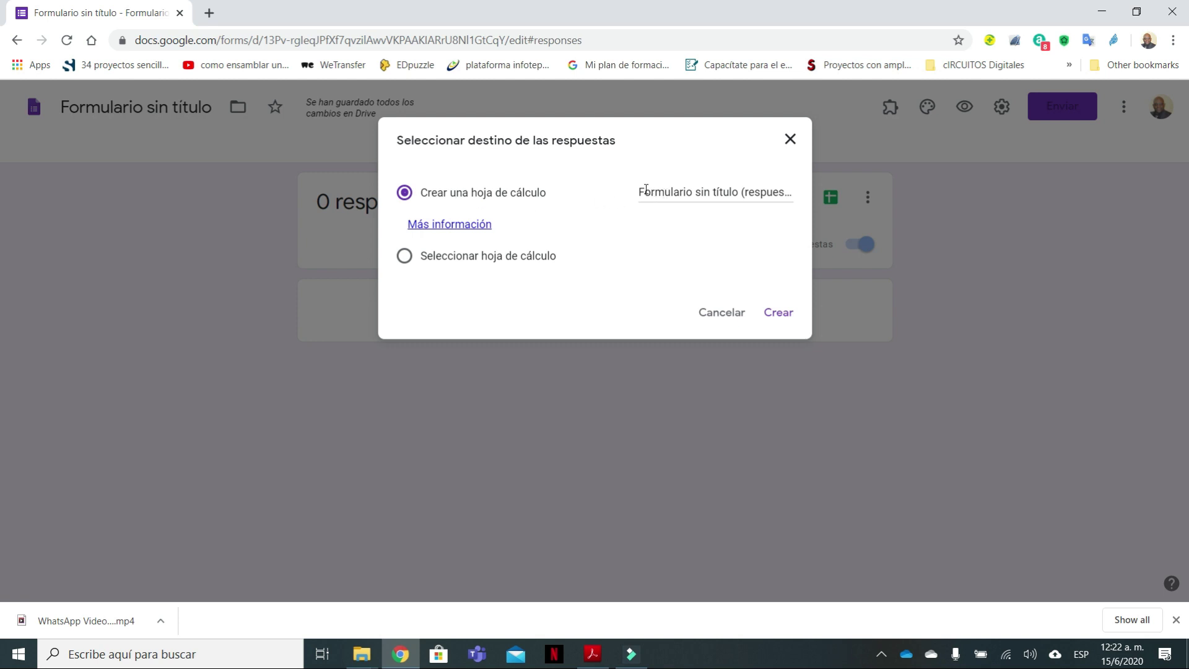
drag(639, 191, 699, 189)
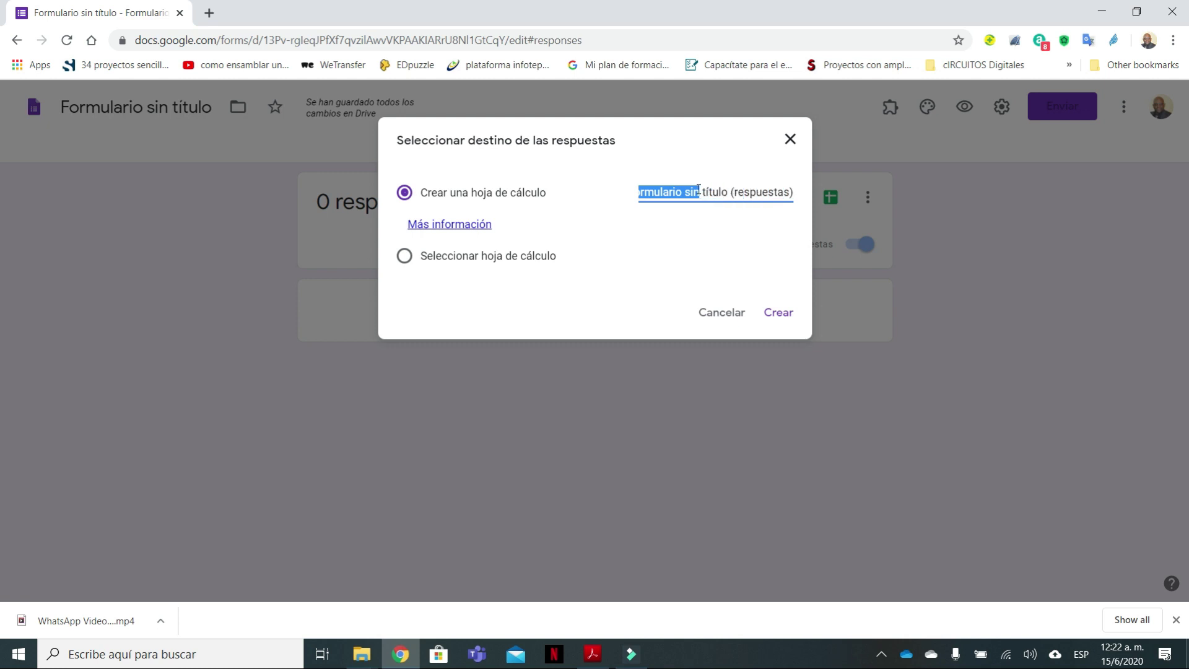
click(698, 234)
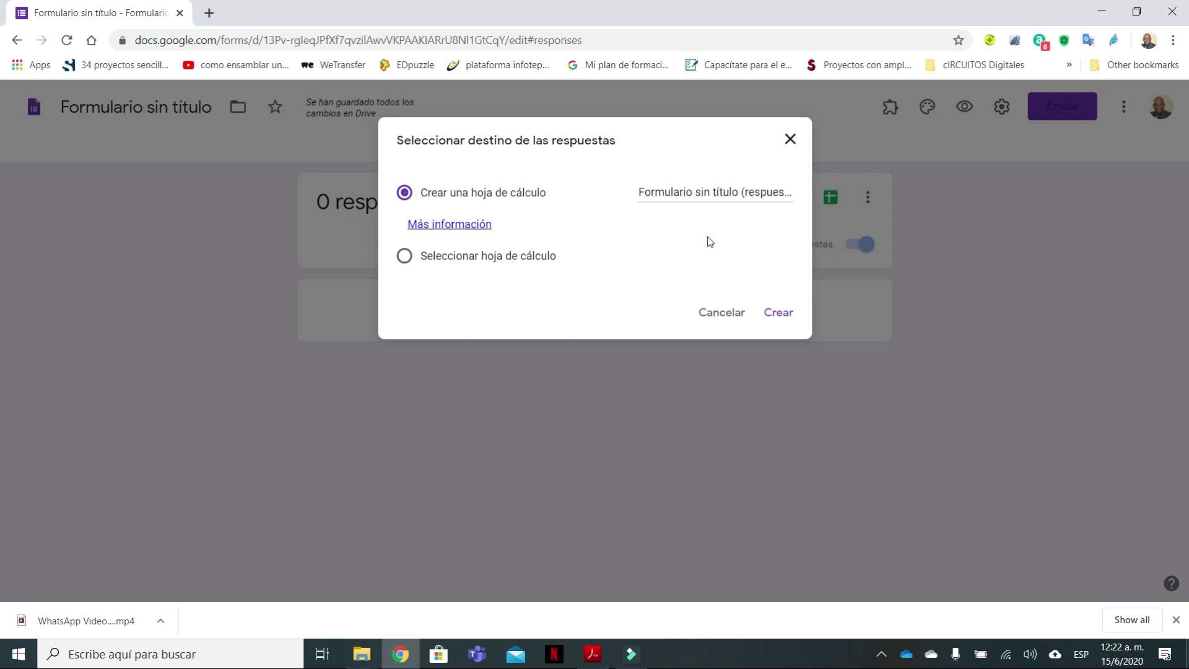
click(715, 318)
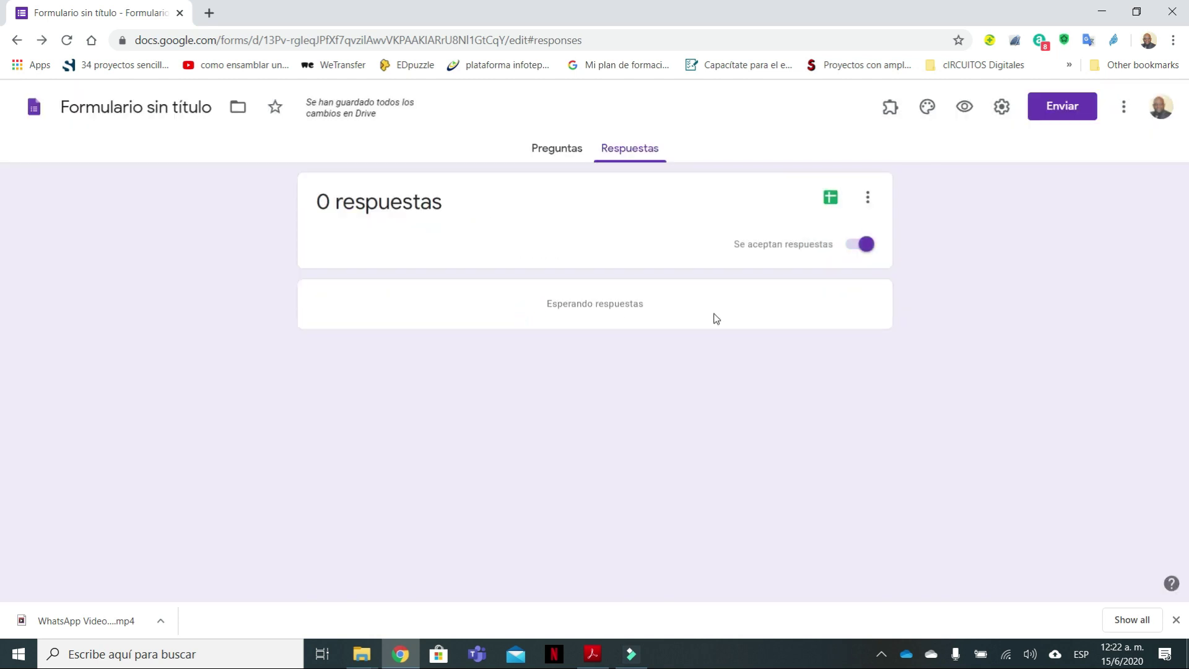
Rename the form file from its untitled placeholder to "Datos personales".
mouse_move(217, 118)
mouse_down()
mouse_move(37, 139)
mouse_move(124, 48)
mouse_move(220, 115)
mouse_move(194, 143)
mouse_up()
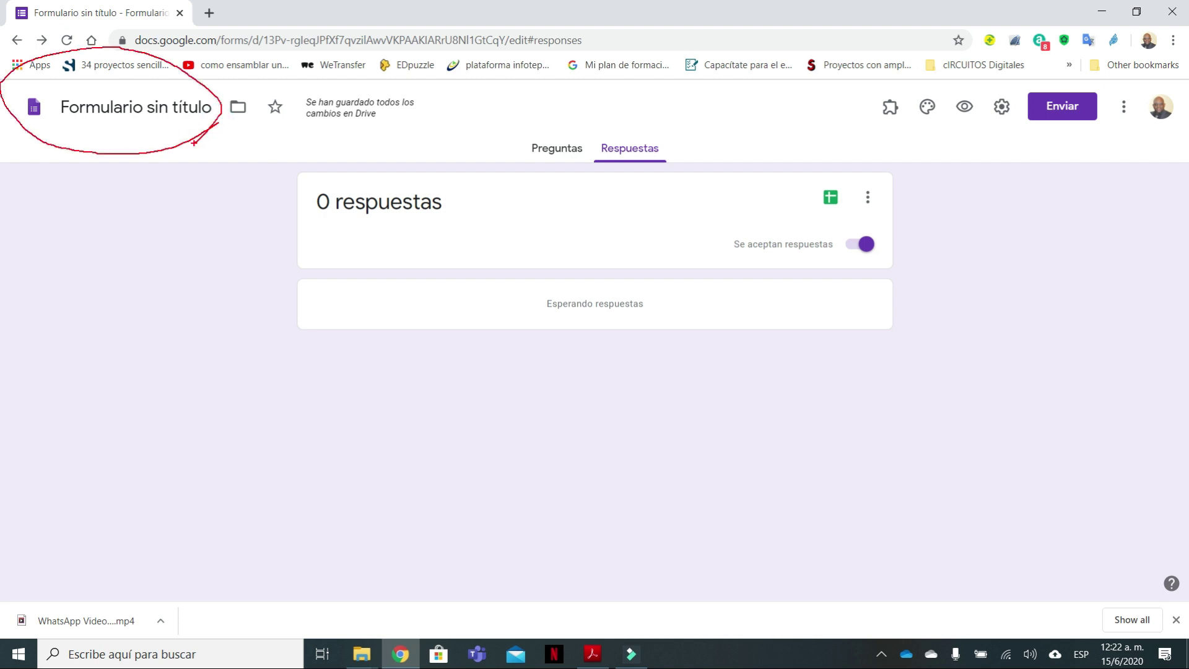
key(Escape)
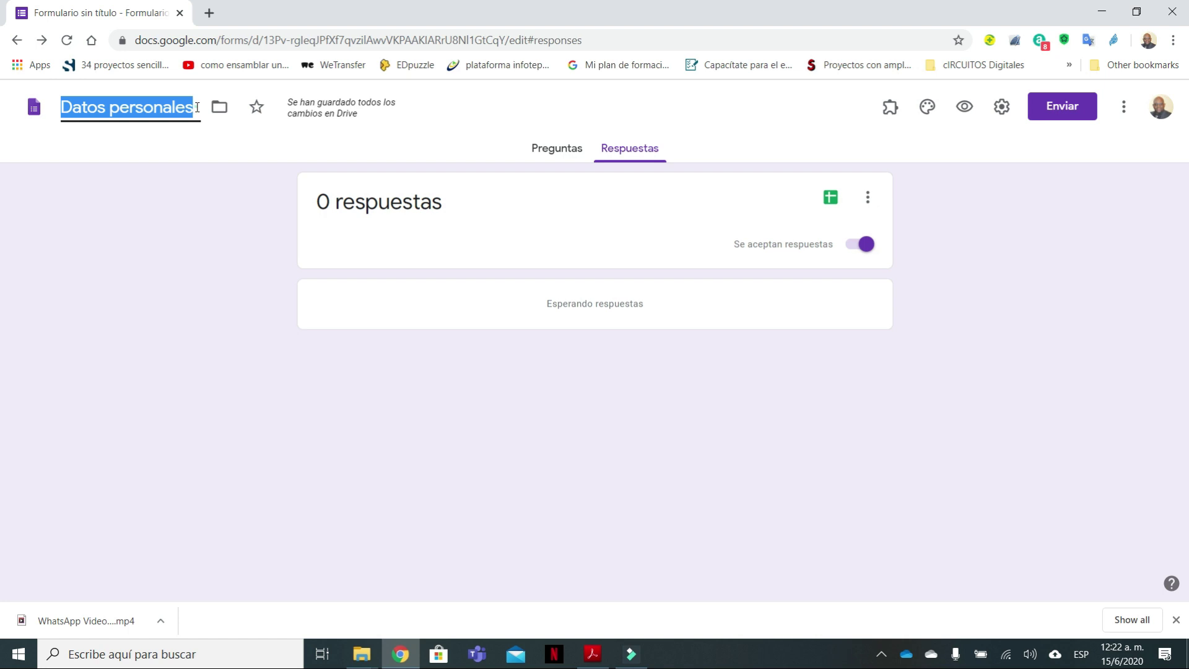
click(195, 107)
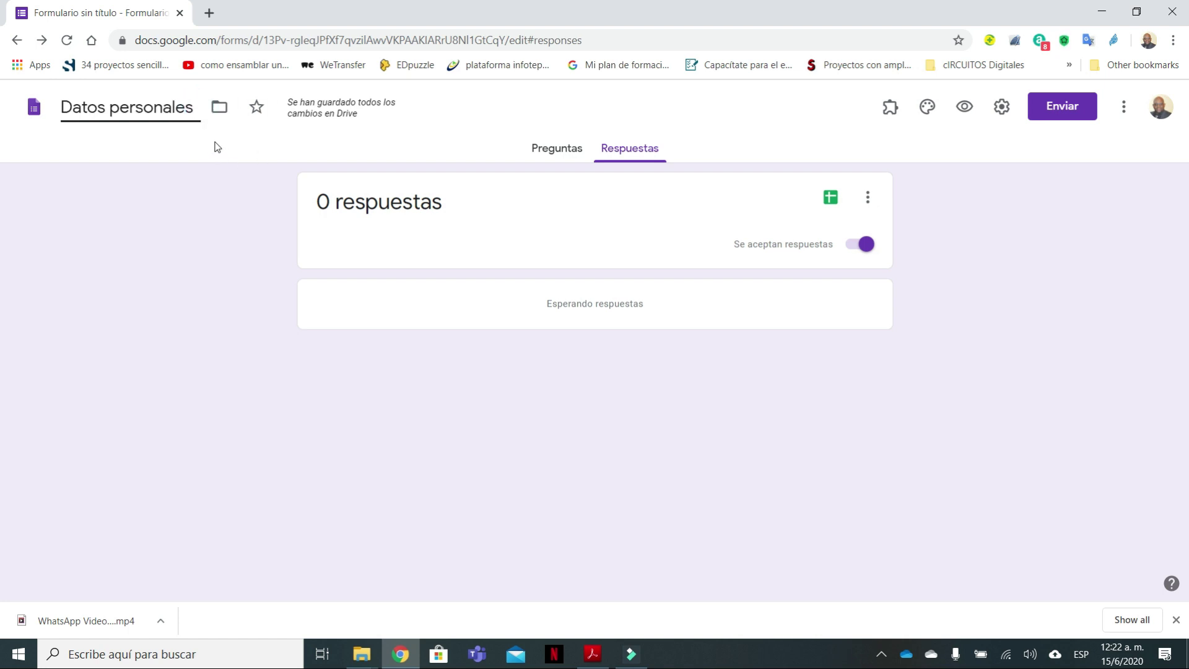
Create a new spreadsheet named "Datos personales (respuestas)" as the destination for the form's responses.
click(830, 198)
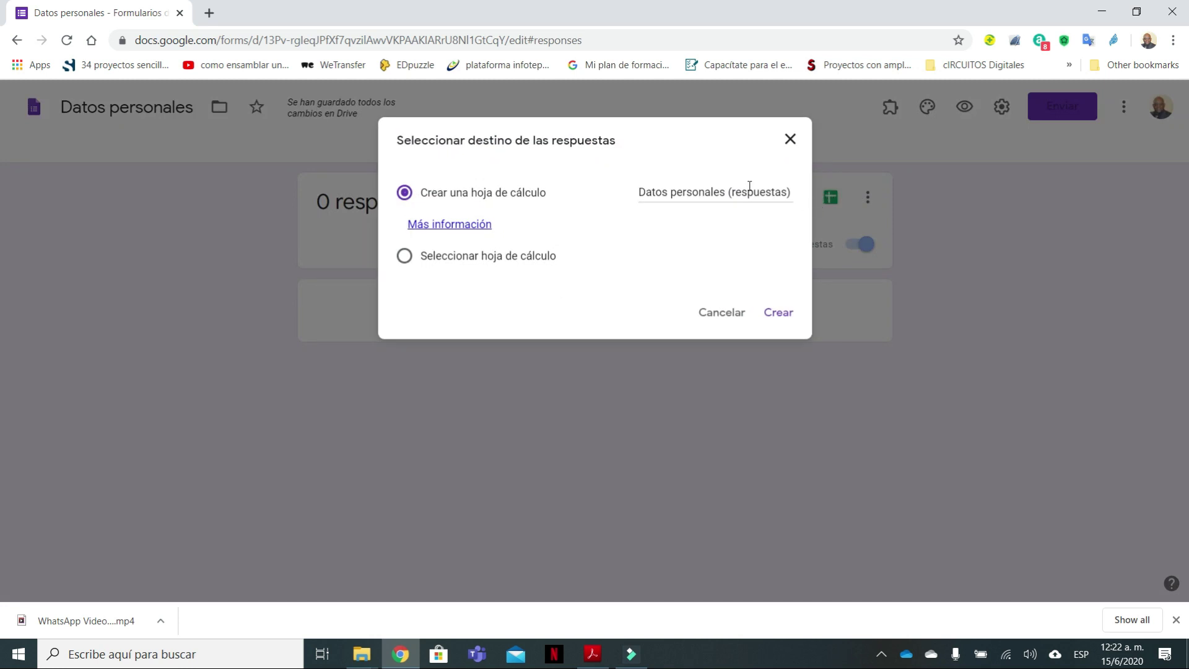
click(640, 191)
drag(640, 190, 726, 192)
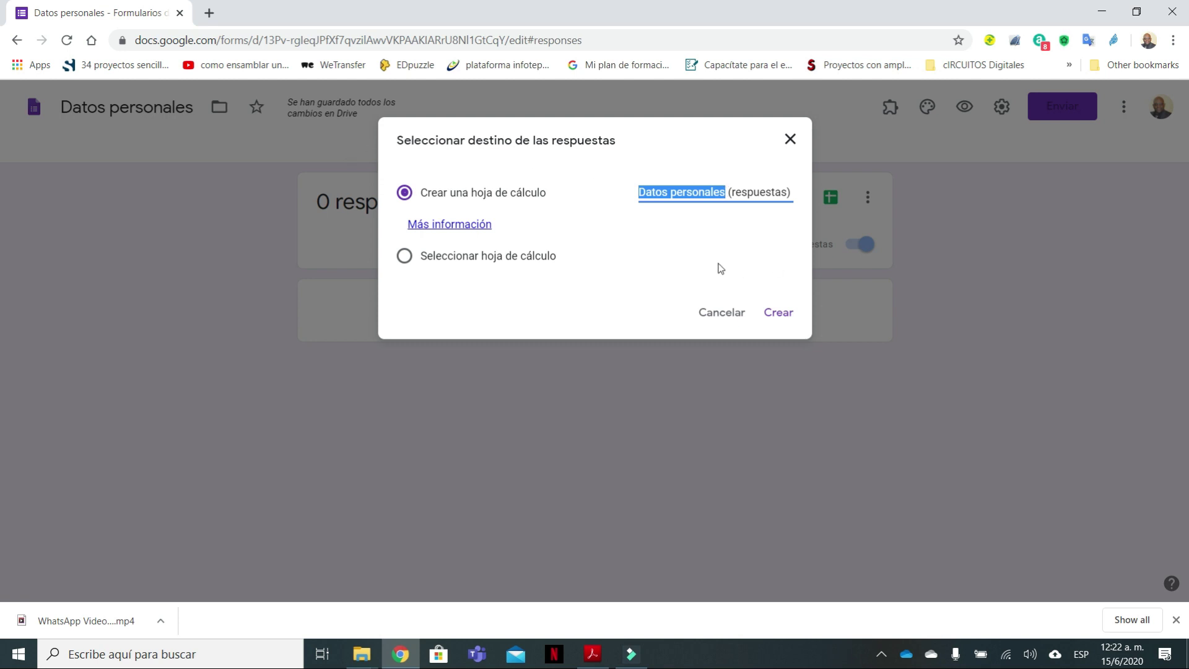
click(700, 246)
click(773, 312)
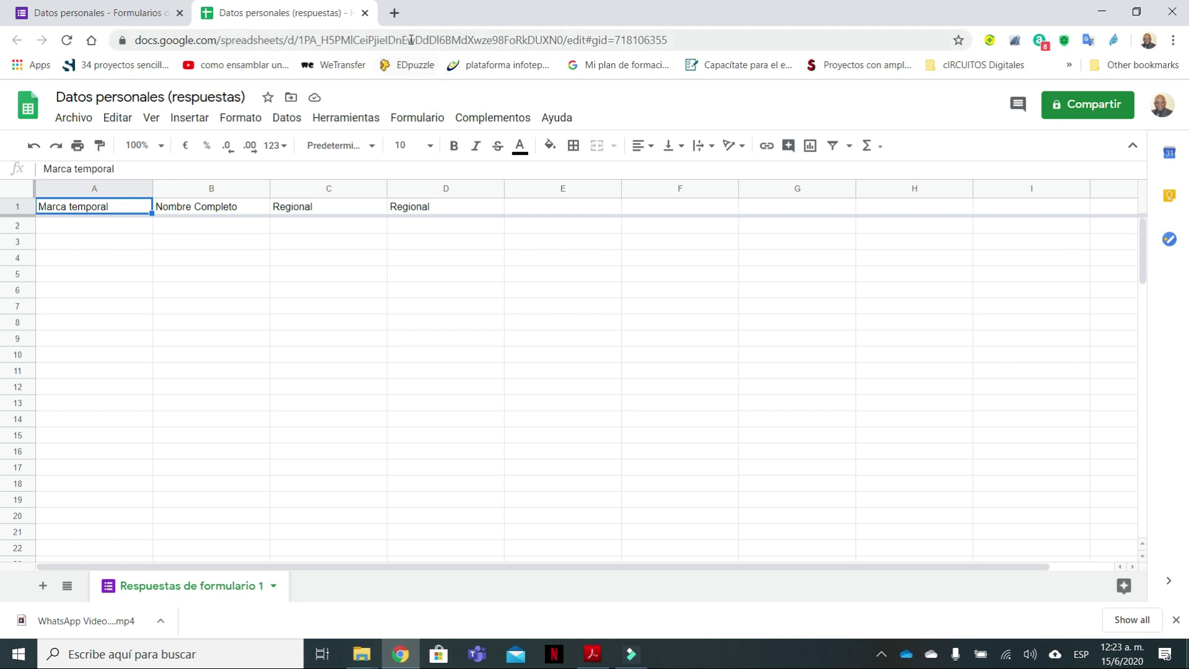
Close the response spreadsheet and return to the form's Preguntas view.
click(365, 13)
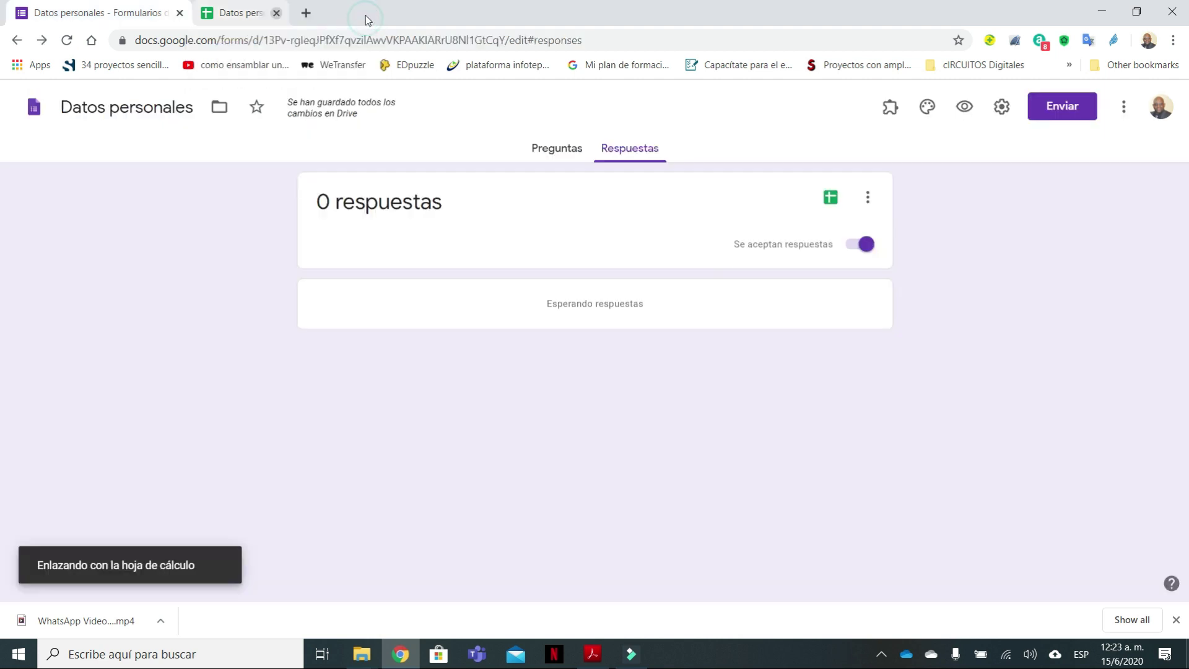
mouse_move(567, 128)
mouse_down()
mouse_move(503, 146)
mouse_move(547, 79)
mouse_up()
click(534, 155)
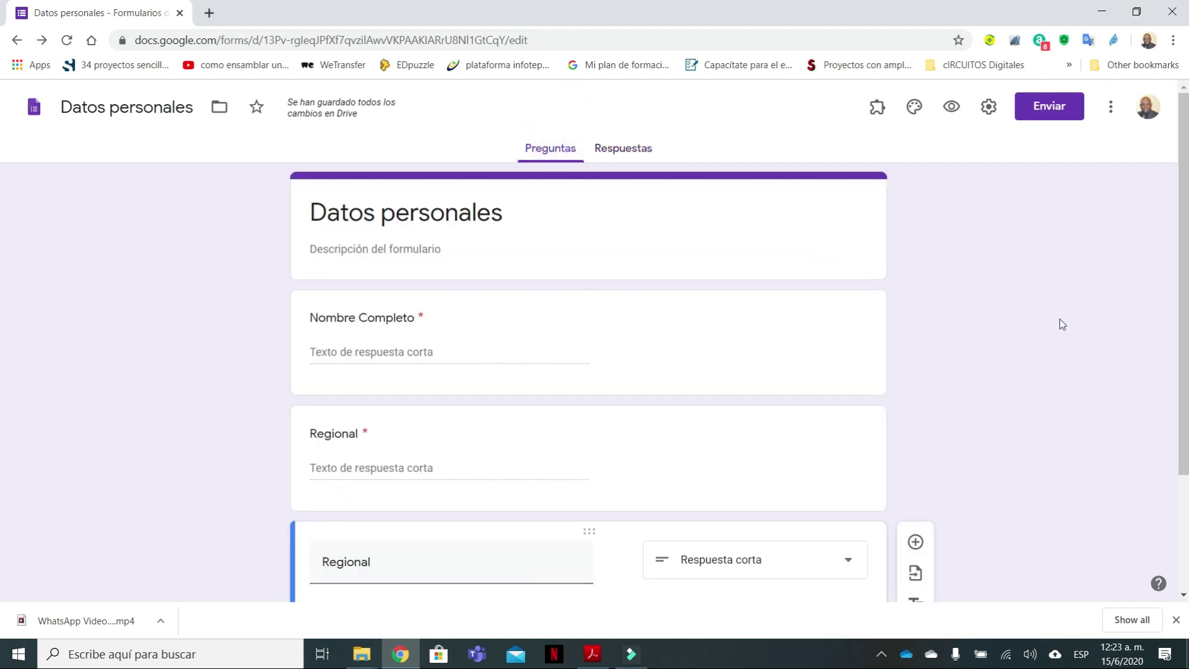
drag(1183, 242, 1, 288)
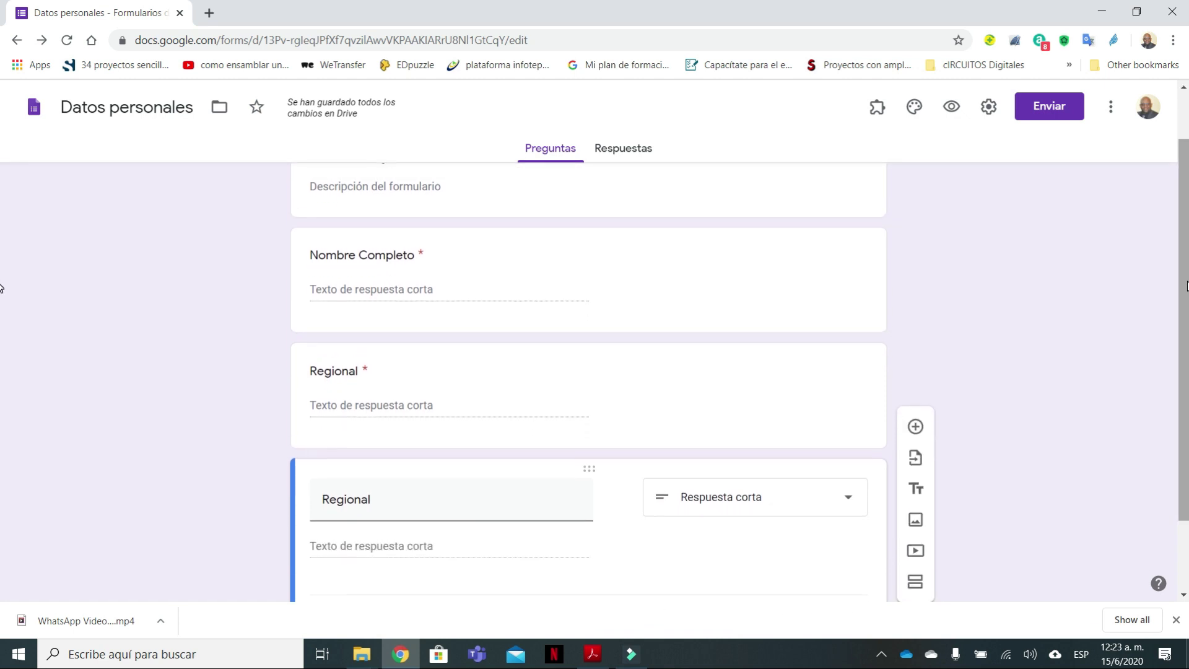
mouse_move(428, 228)
mouse_down()
mouse_move(409, 276)
mouse_move(427, 229)
mouse_up()
key(Escape)
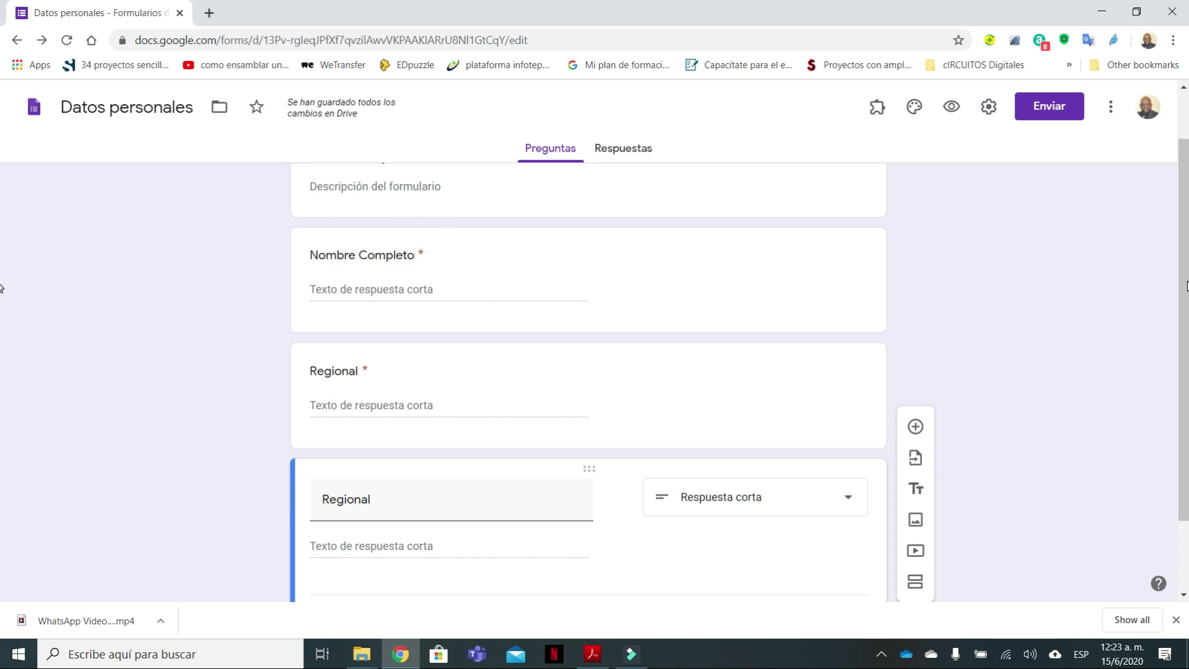
Retitle the duplicated third question, below the required Regional question, as "Distrito".
scroll(1, 361, down, 2)
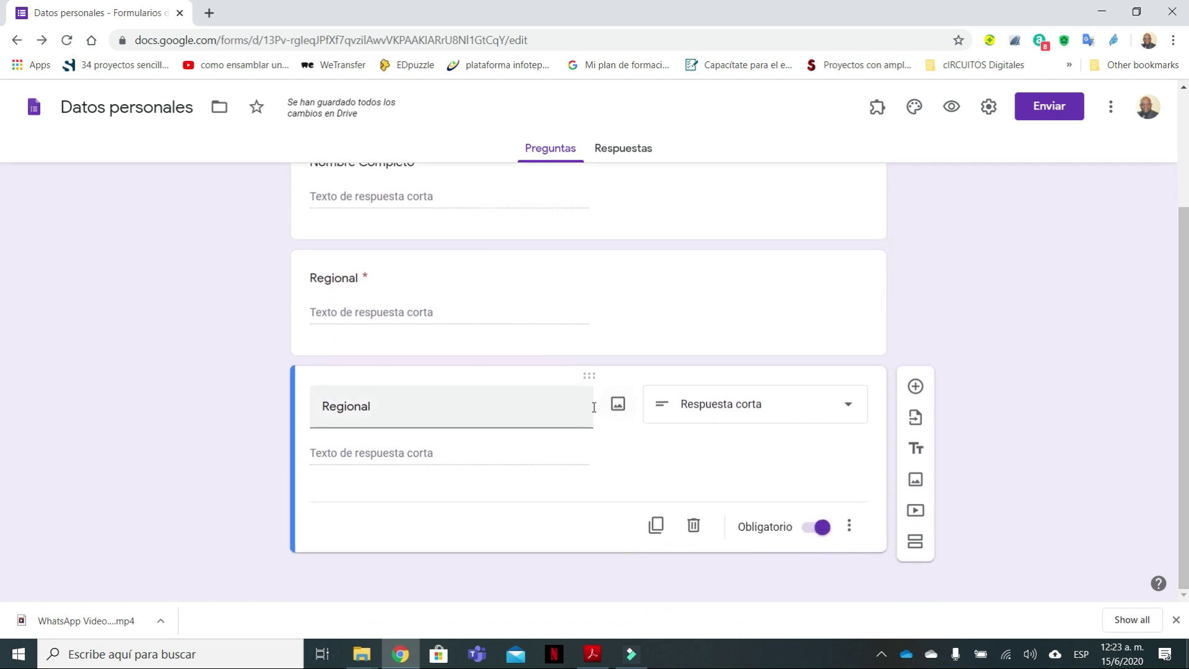
click(412, 403)
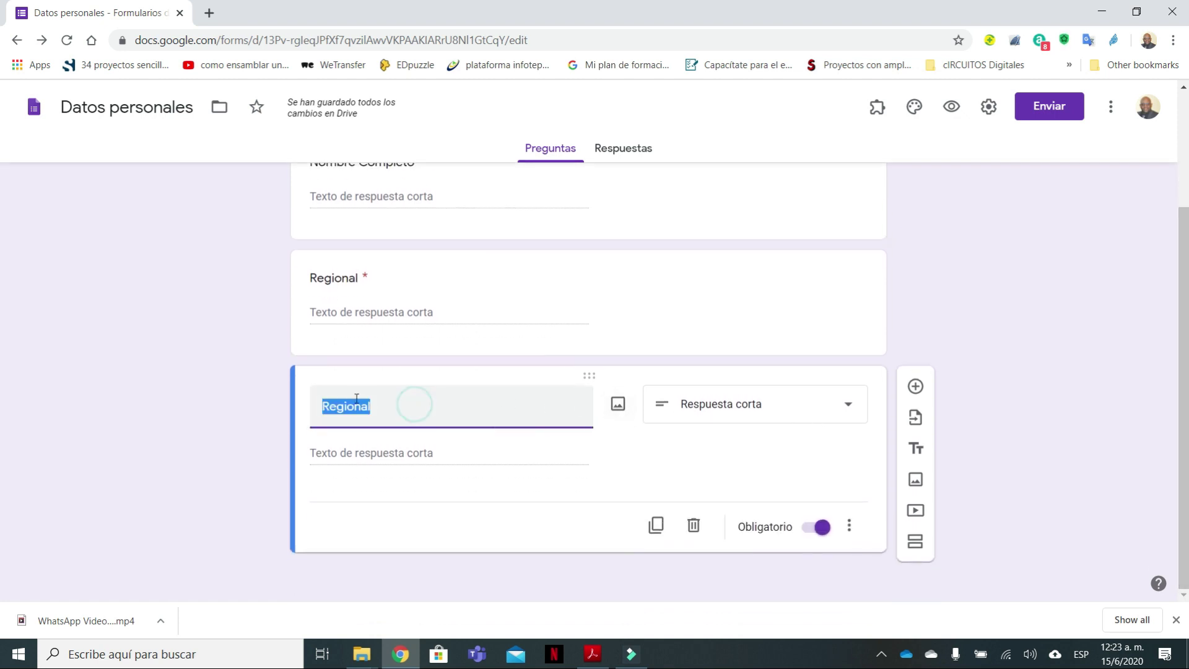
text(Distrito)
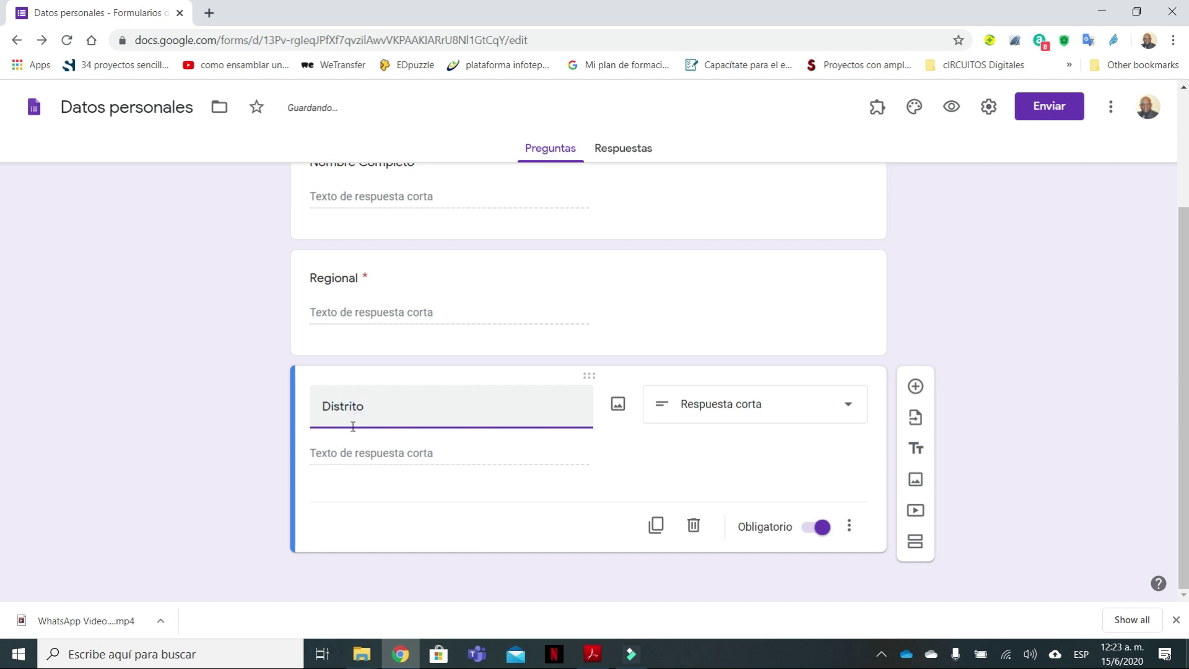
click(366, 517)
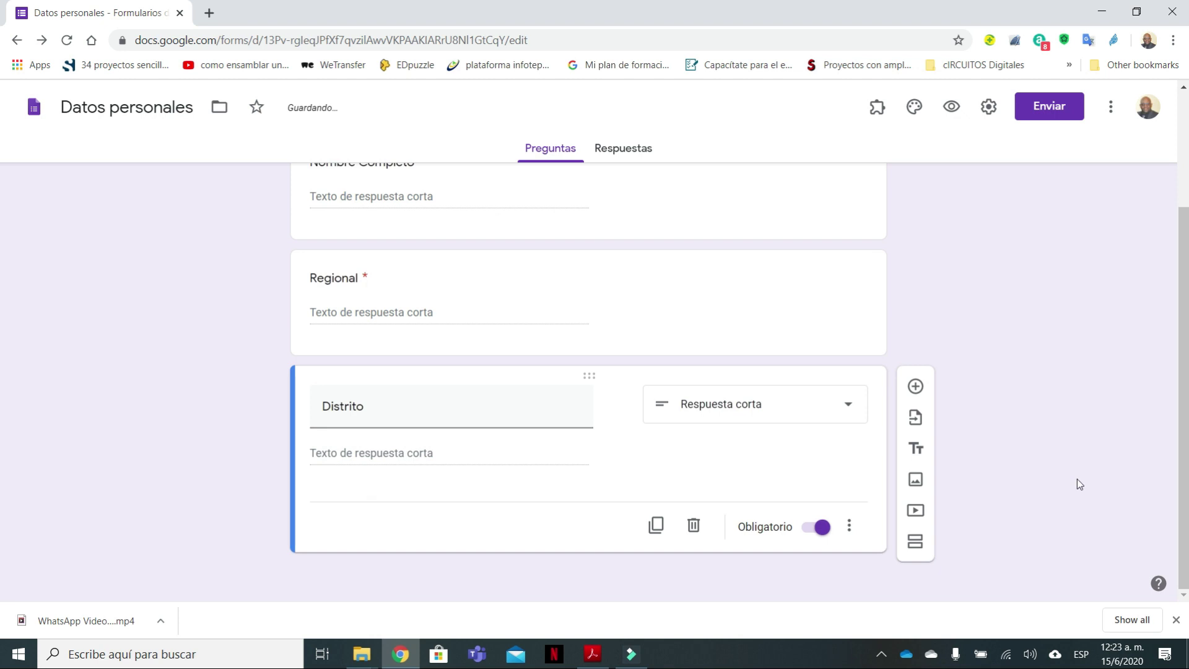
scroll(1170, 315, up, 3)
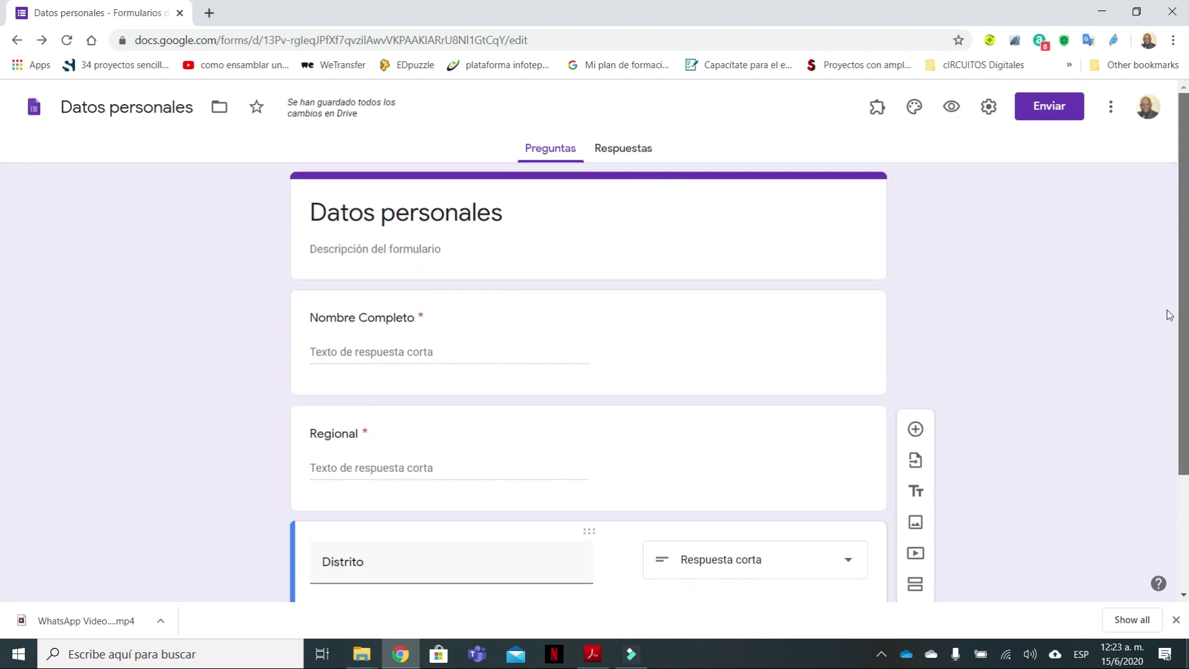
scroll(1170, 314, down, 2)
scroll(1179, 384, up, 2)
scroll(1161, 372, down, 1)
scroll(1150, 306, up, 1)
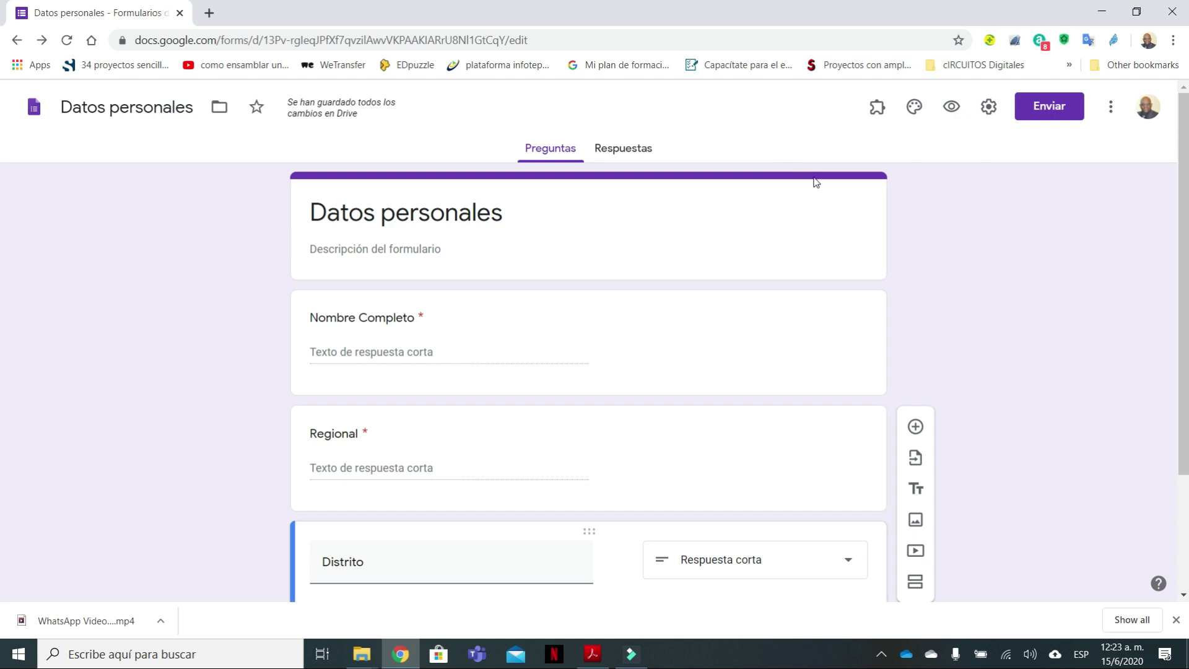
Preview the form as respondents see it, and close the preview to return to editing.
mouse_move(951, 60)
mouse_down()
mouse_move(945, 144)
mouse_move(954, 60)
mouse_up()
key(Escape)
click(952, 107)
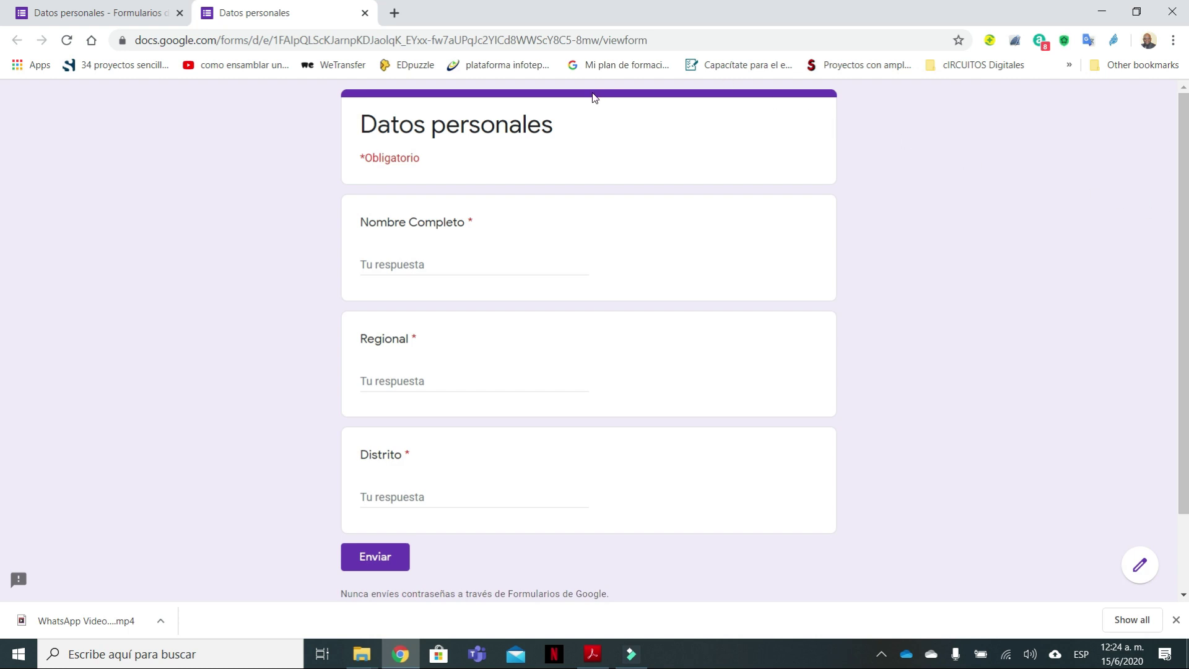
mouse_move(389, 26)
mouse_down()
mouse_move(235, 62)
mouse_move(183, 2)
mouse_move(354, 20)
mouse_move(357, 35)
mouse_up()
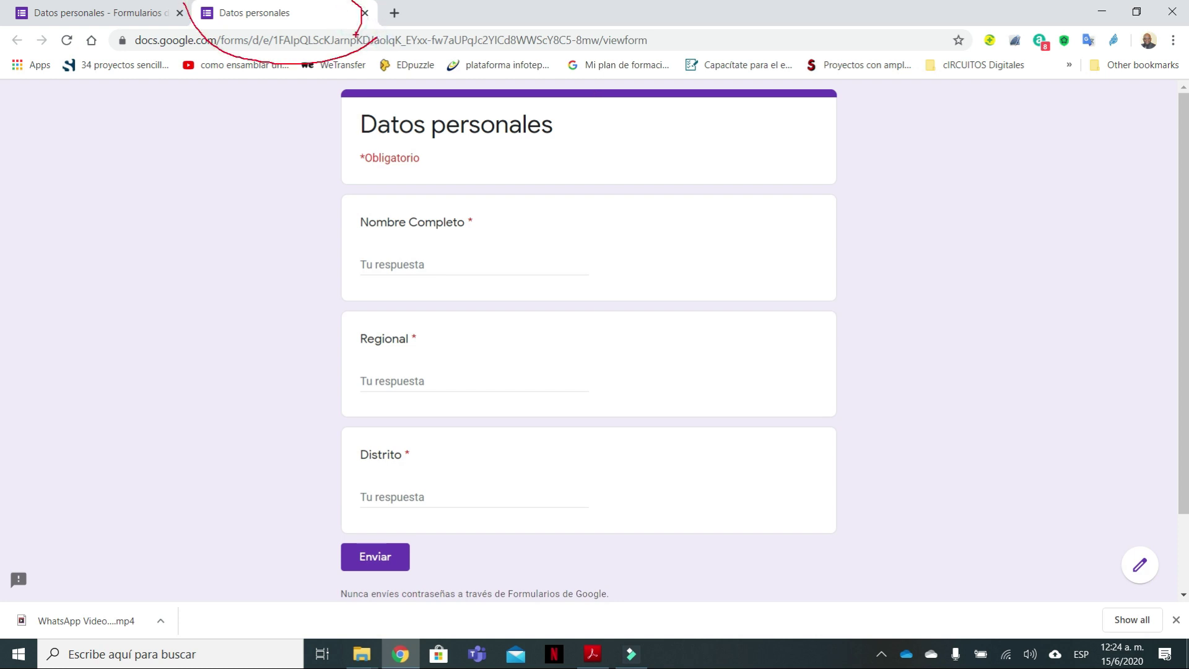
click(365, 17)
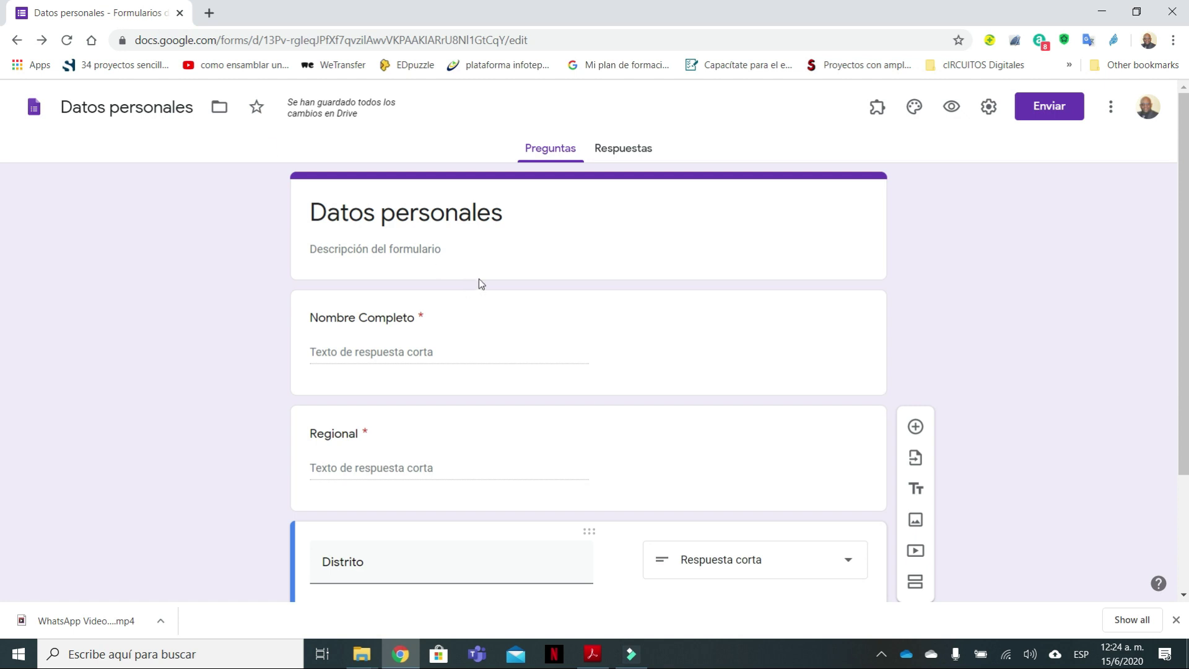
scroll(2, 365, down, 1)
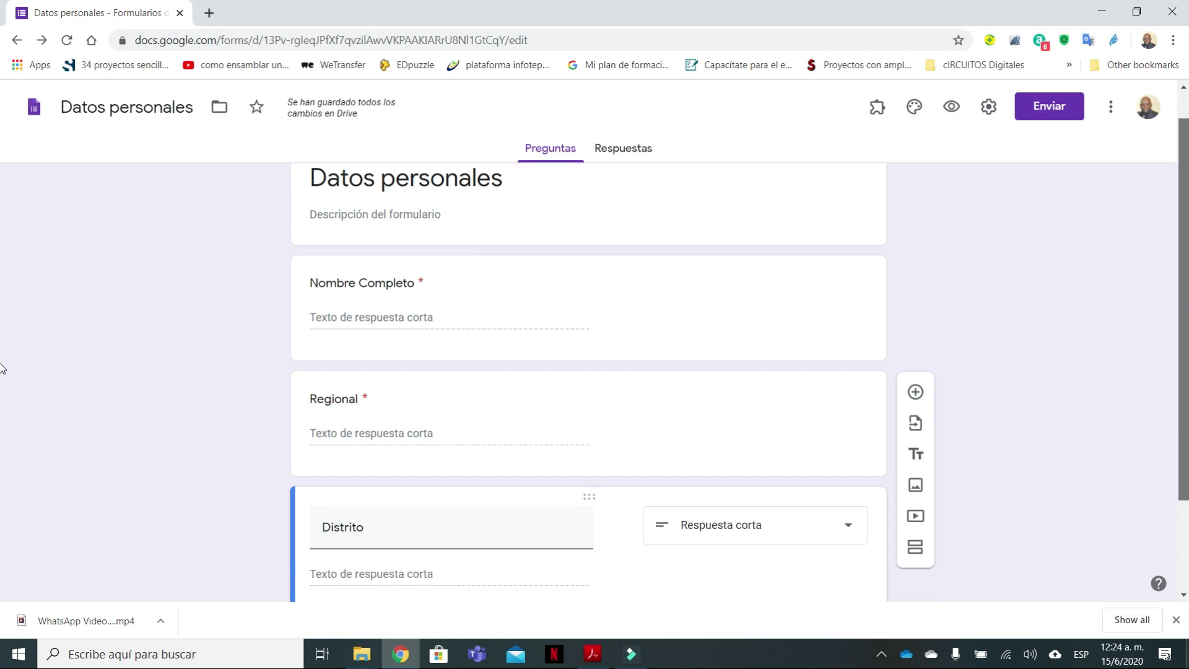
scroll(2, 391, up, 1)
scroll(2, 361, down, 2)
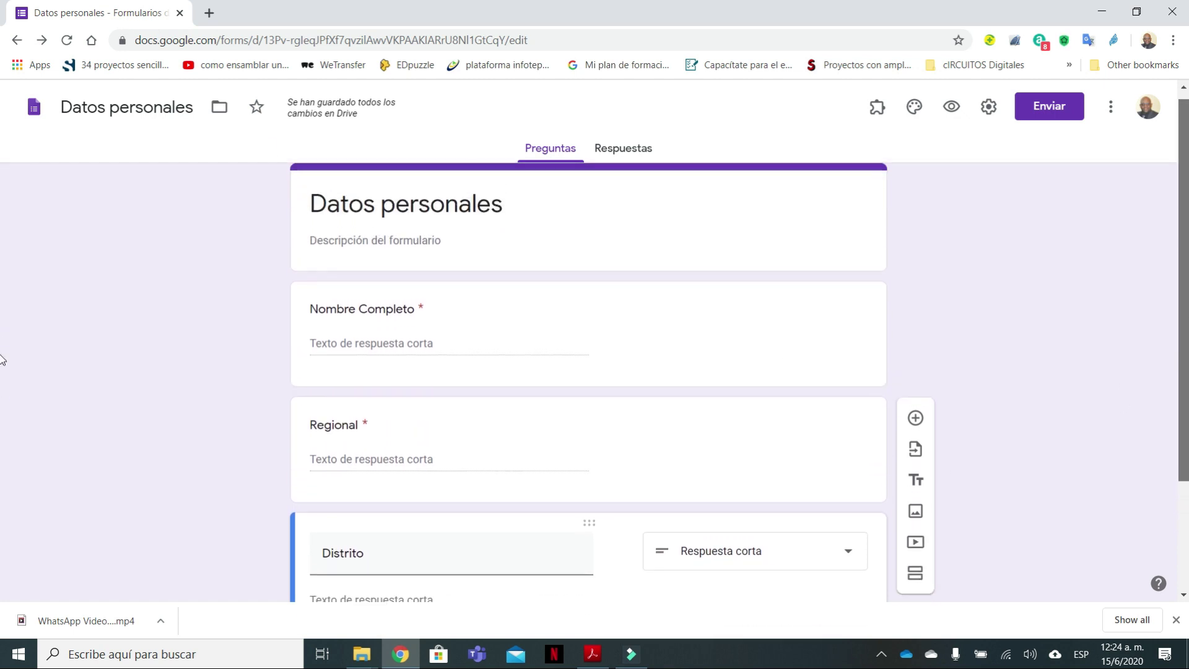
scroll(2, 451, up, 2)
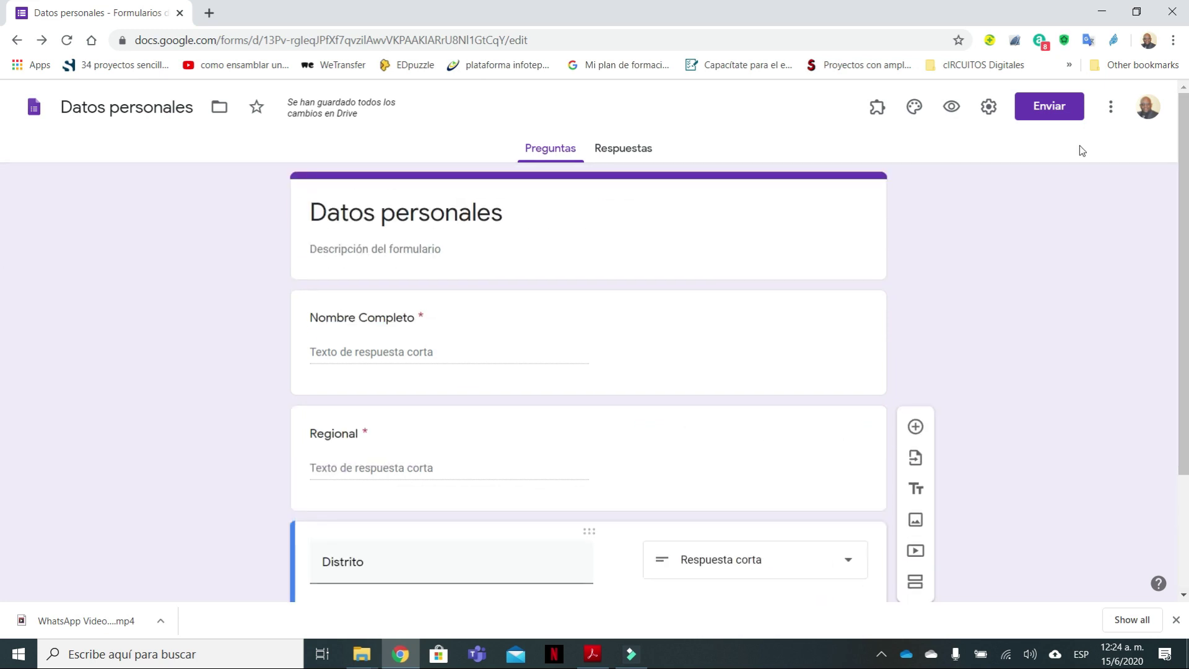
Start sending the form by e-mail and fill in a suggested contact's address as the recipient.
mouse_move(1055, 138)
mouse_down()
mouse_move(1082, 131)
mouse_move(1028, 152)
mouse_move(1094, 85)
mouse_up()
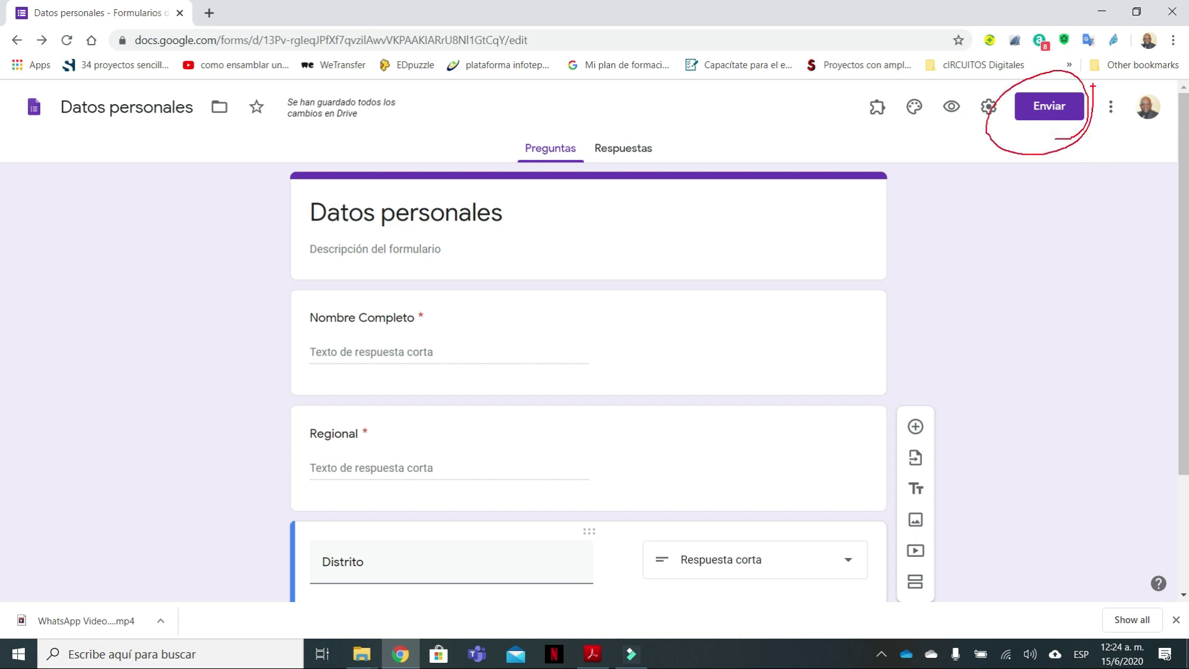
click(1054, 105)
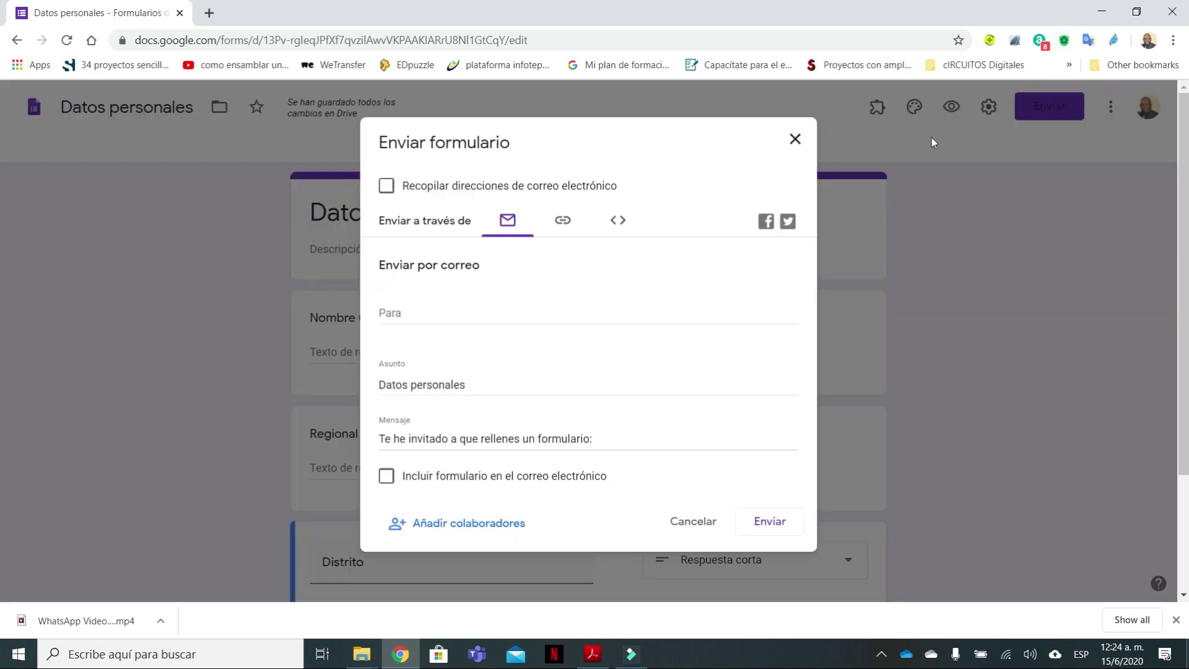
click(418, 306)
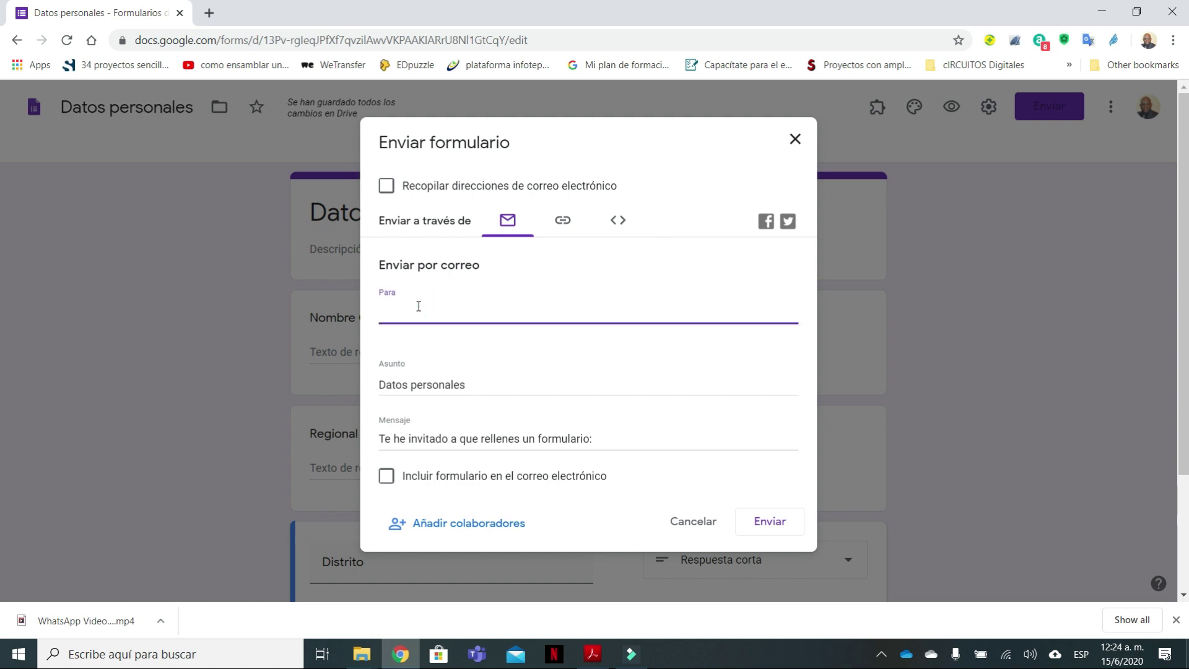
text(cri)
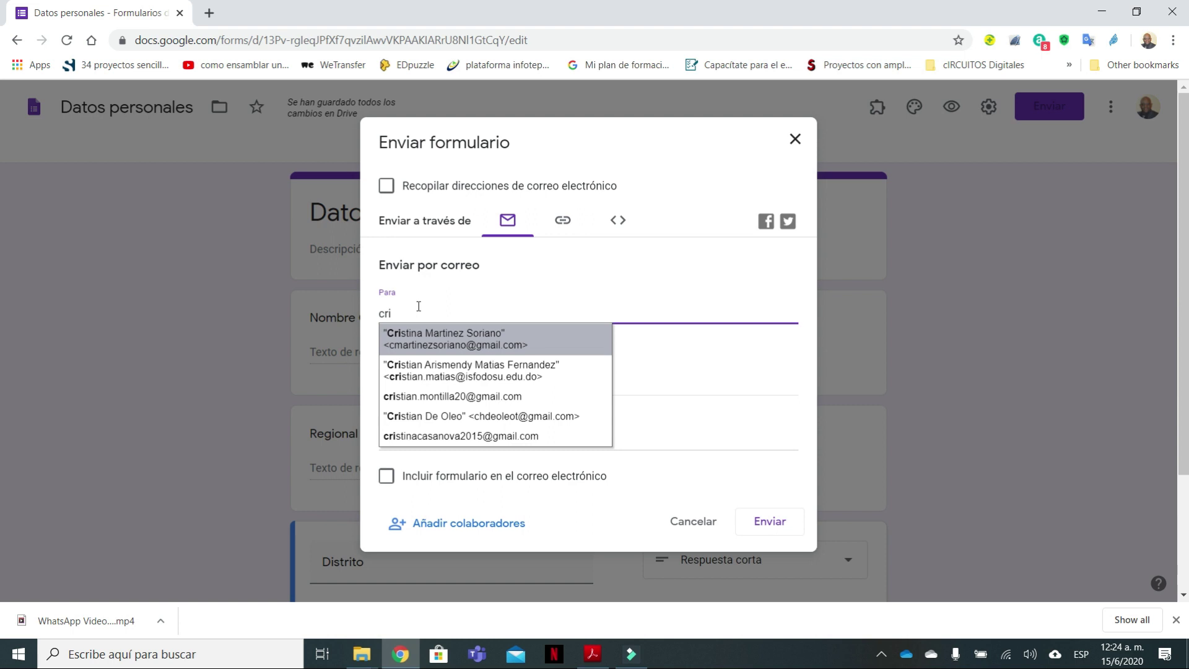
click(426, 338)
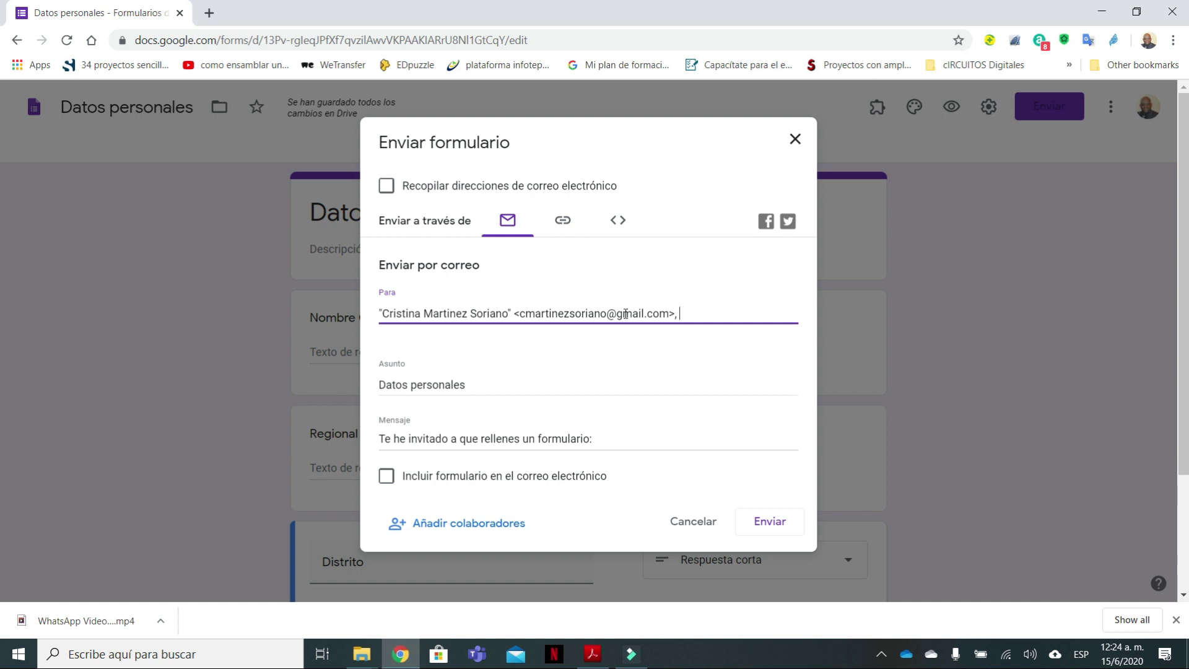
Switch the sending method to a link, copy the form's unshortened URL and close the send dialog.
mouse_move(545, 168)
mouse_down()
mouse_move(548, 264)
mouse_move(559, 166)
mouse_up()
click(562, 221)
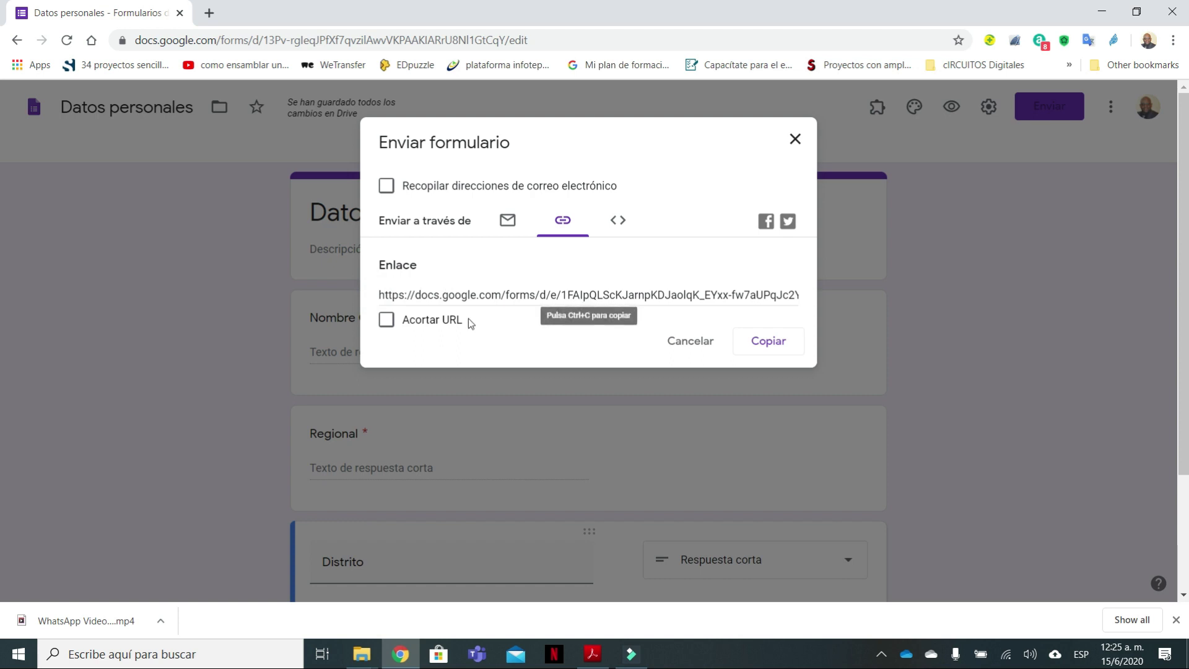
click(757, 341)
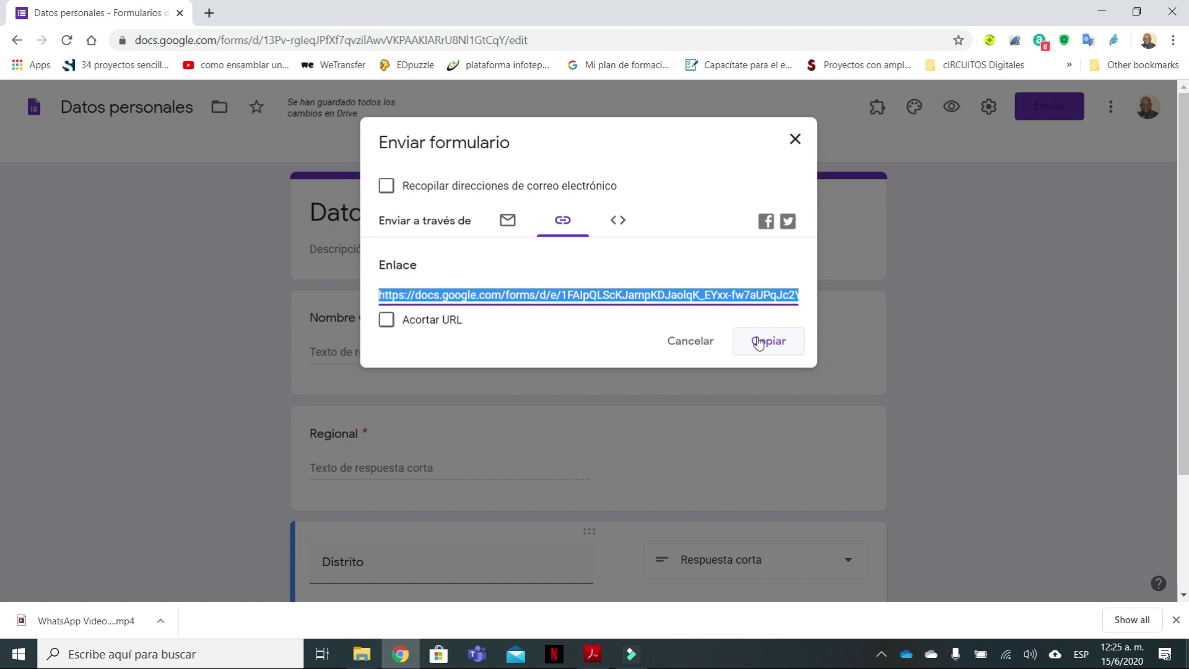
click(699, 342)
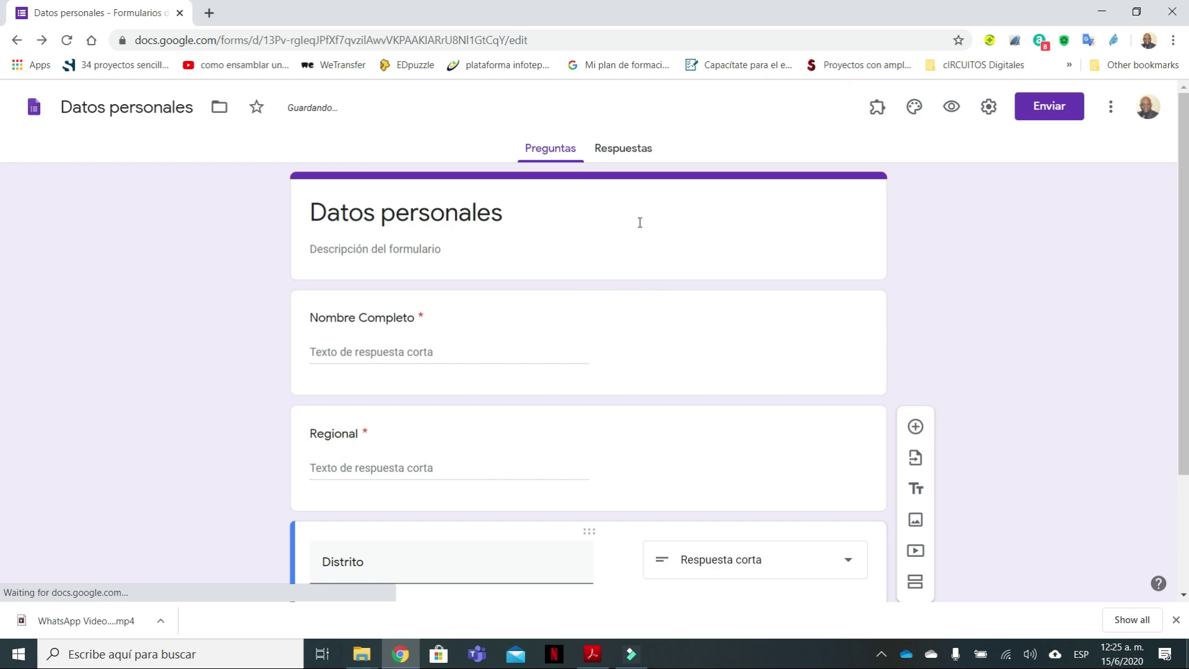